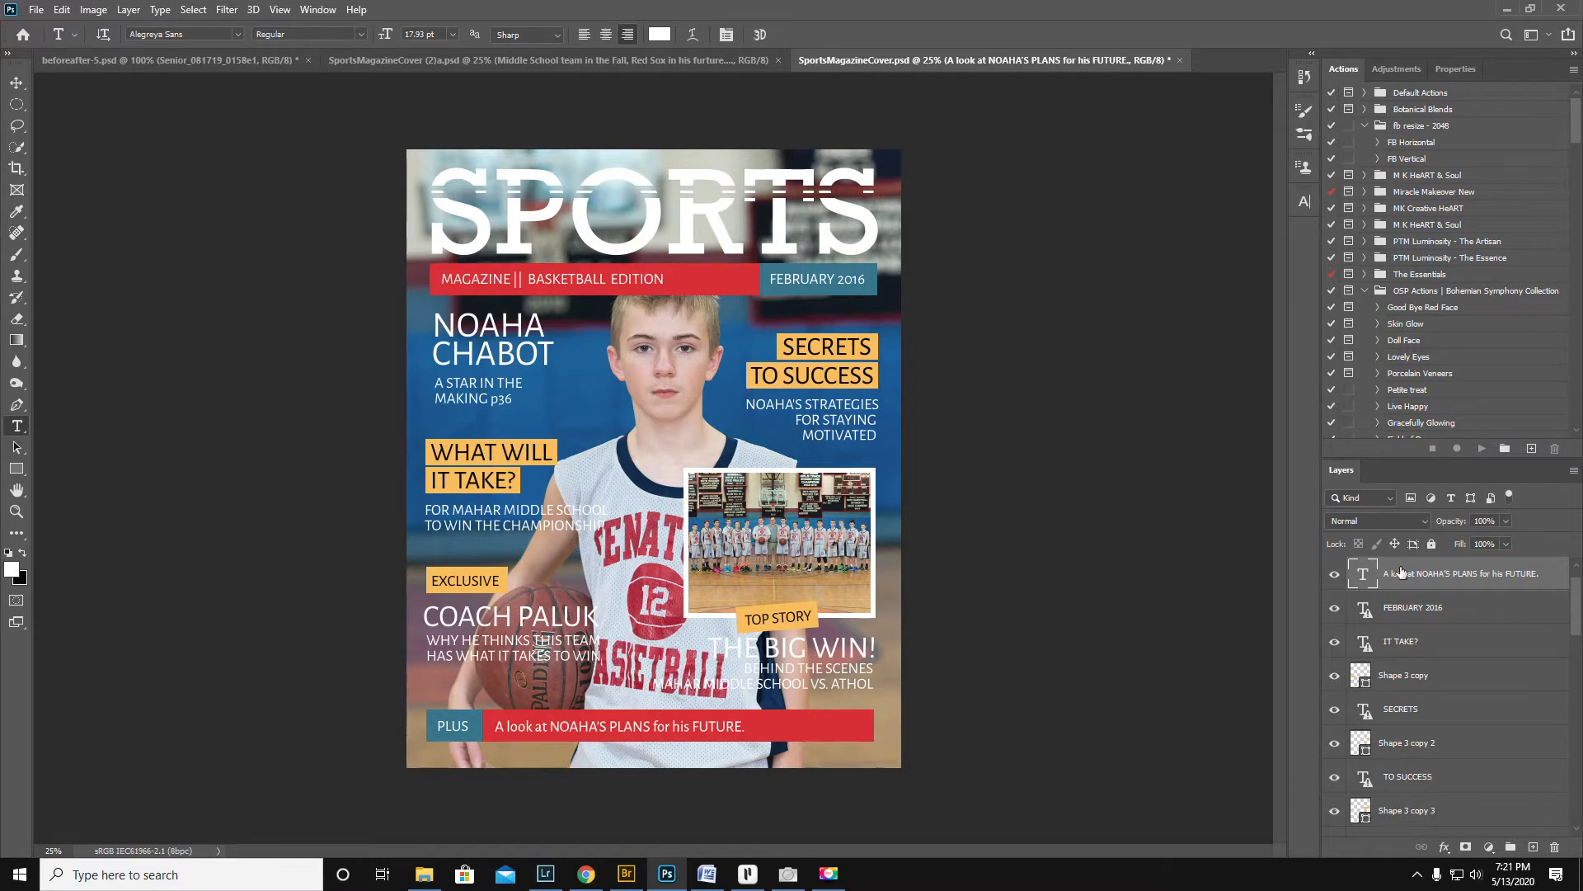
- Enlarge the layer list and delete the hidden Layer 5 located just above the main cover photo layer
{"action": "scroll", "coordinate": [1406, 575], "scroll_direction": "down", "scroll_amount": 5}
{"action": "scroll", "coordinate": [1406, 575], "scroll_direction": "down", "scroll_amount": 5}
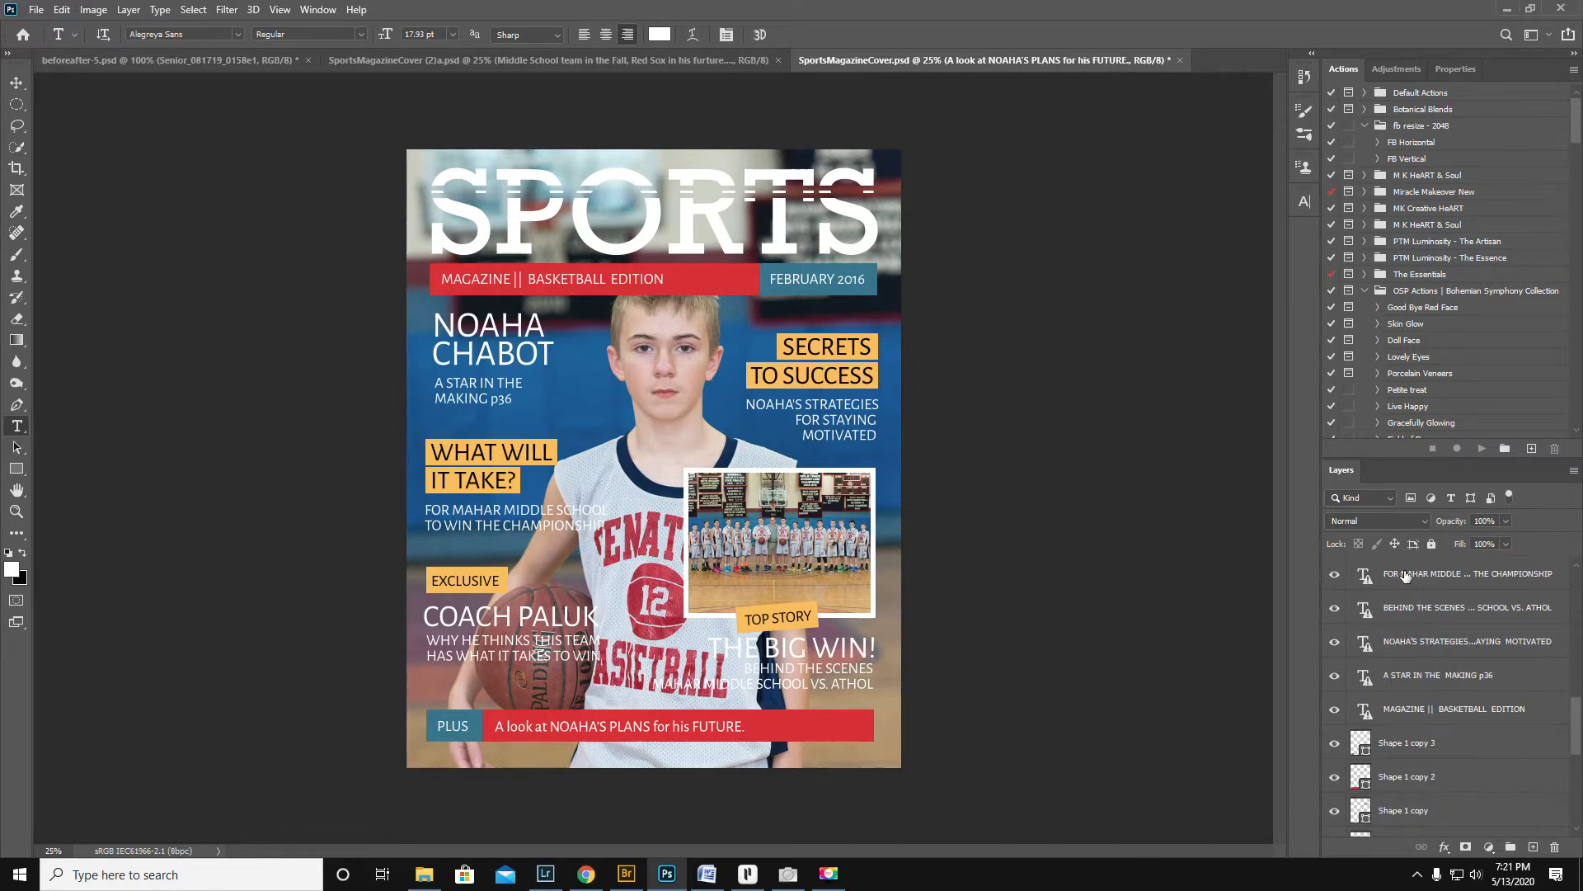
{"action": "left_click_drag", "start_coordinate": [1393, 462], "coordinate": [1384, 414]}
{"action": "scroll", "coordinate": [1455, 658], "scroll_direction": "down", "scroll_amount": 5}
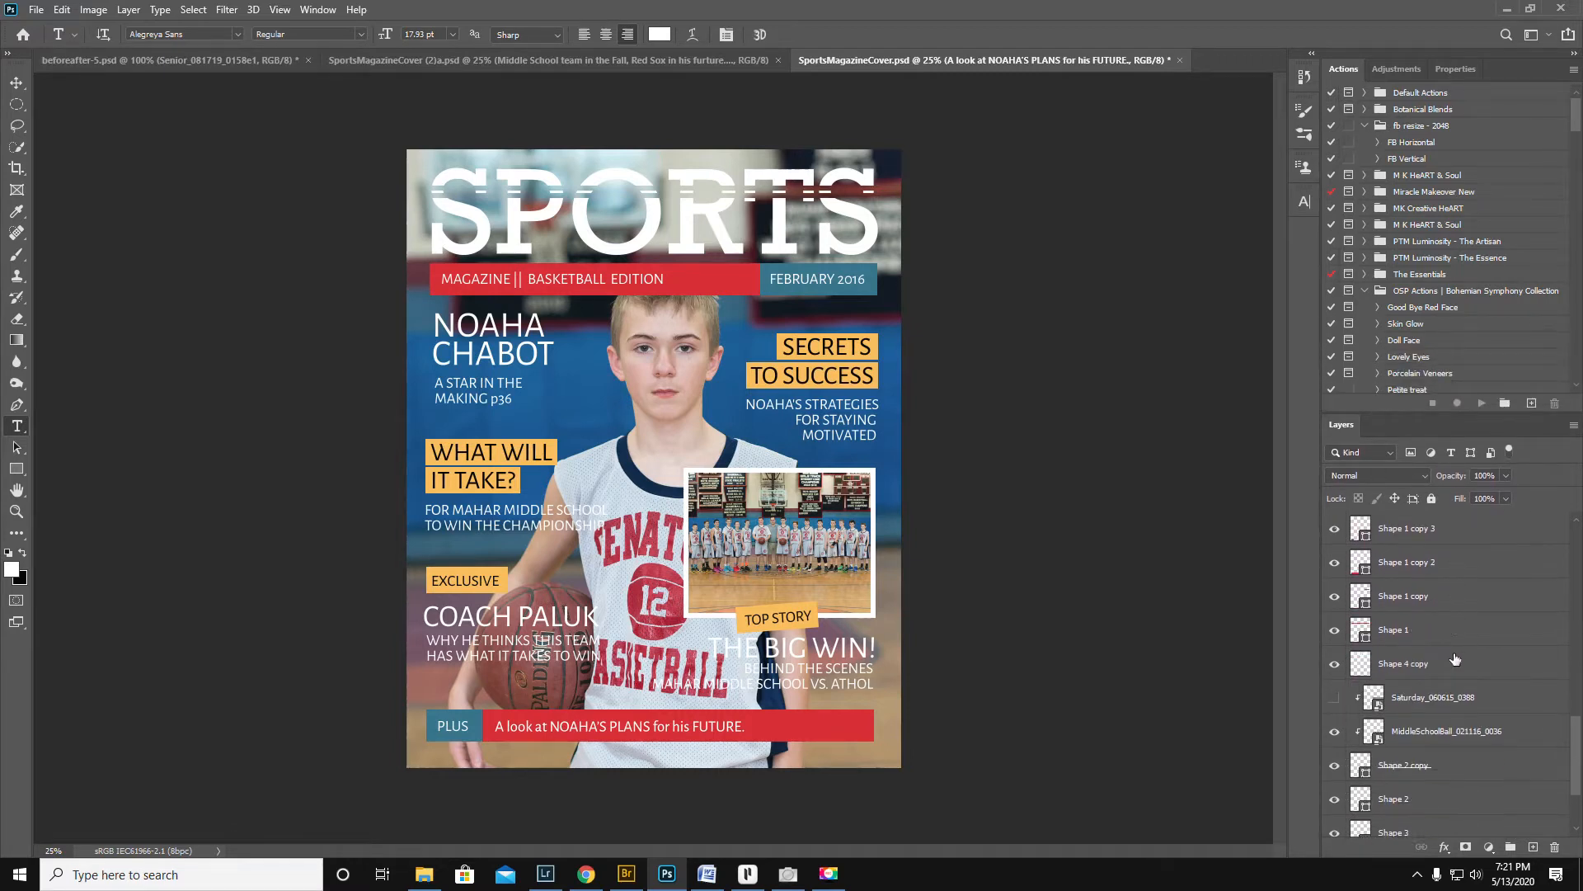
{"action": "scroll", "coordinate": [1456, 658], "scroll_direction": "up", "scroll_amount": 5}
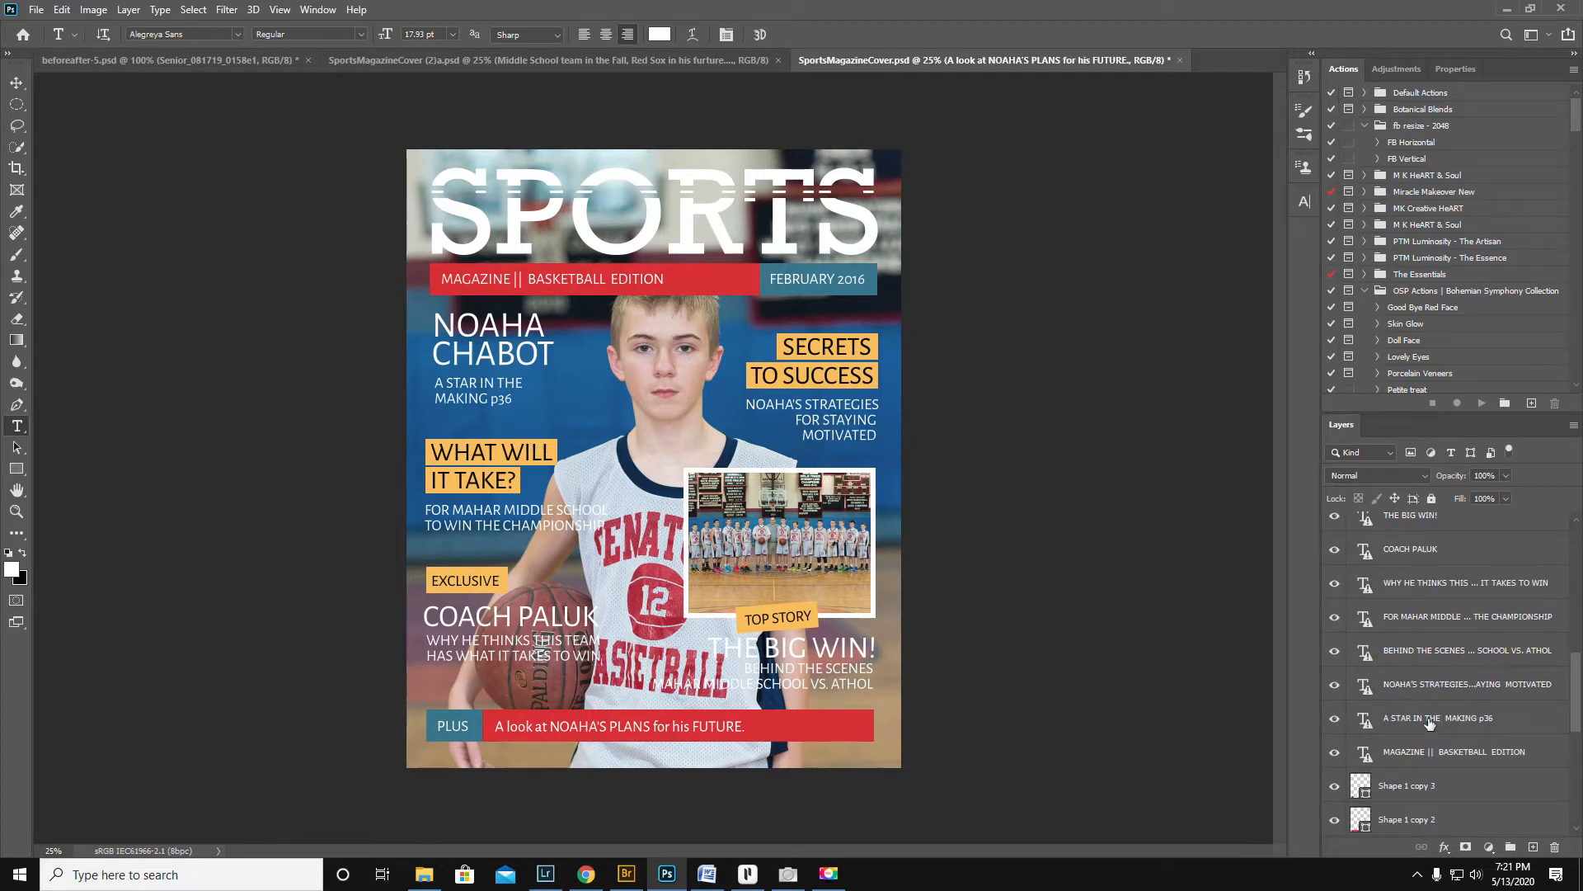
{"action": "scroll", "coordinate": [1434, 706], "scroll_direction": "down", "scroll_amount": 5}
{"action": "scroll", "coordinate": [1433, 709], "scroll_direction": "down", "scroll_amount": 2}
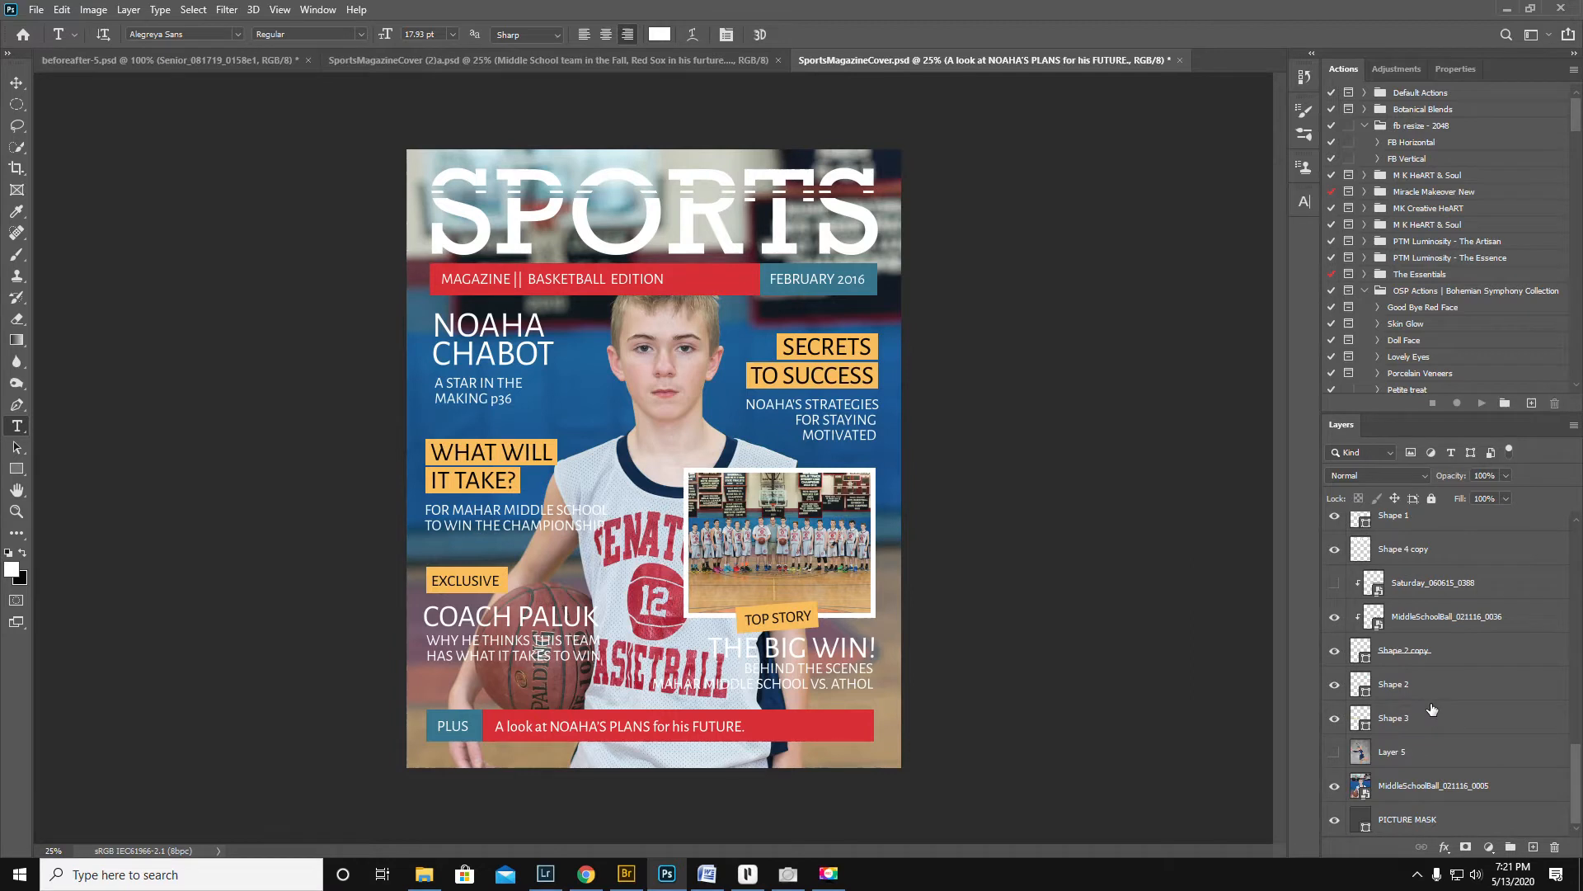
{"action": "left_click", "coordinate": [1416, 752]}
{"action": "key", "text": "Delete"}
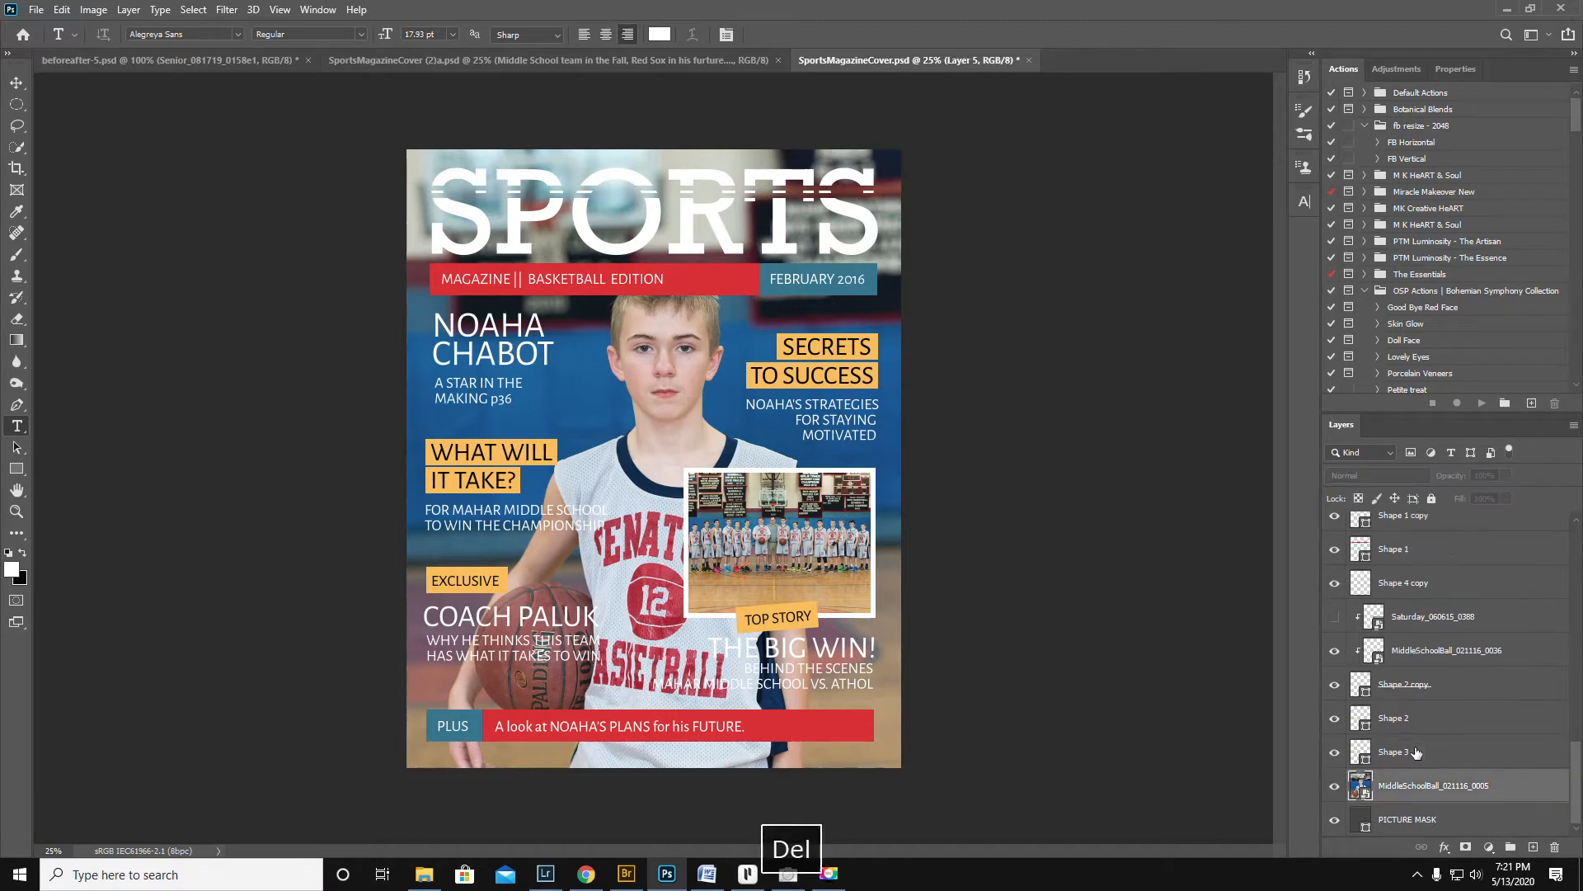
- Clip the cover photo layer MiddleSchoolBall_021116_0005 to the PICTURE MASK layer with a clipping mask
{"action": "left_click", "coordinate": [1448, 819]}
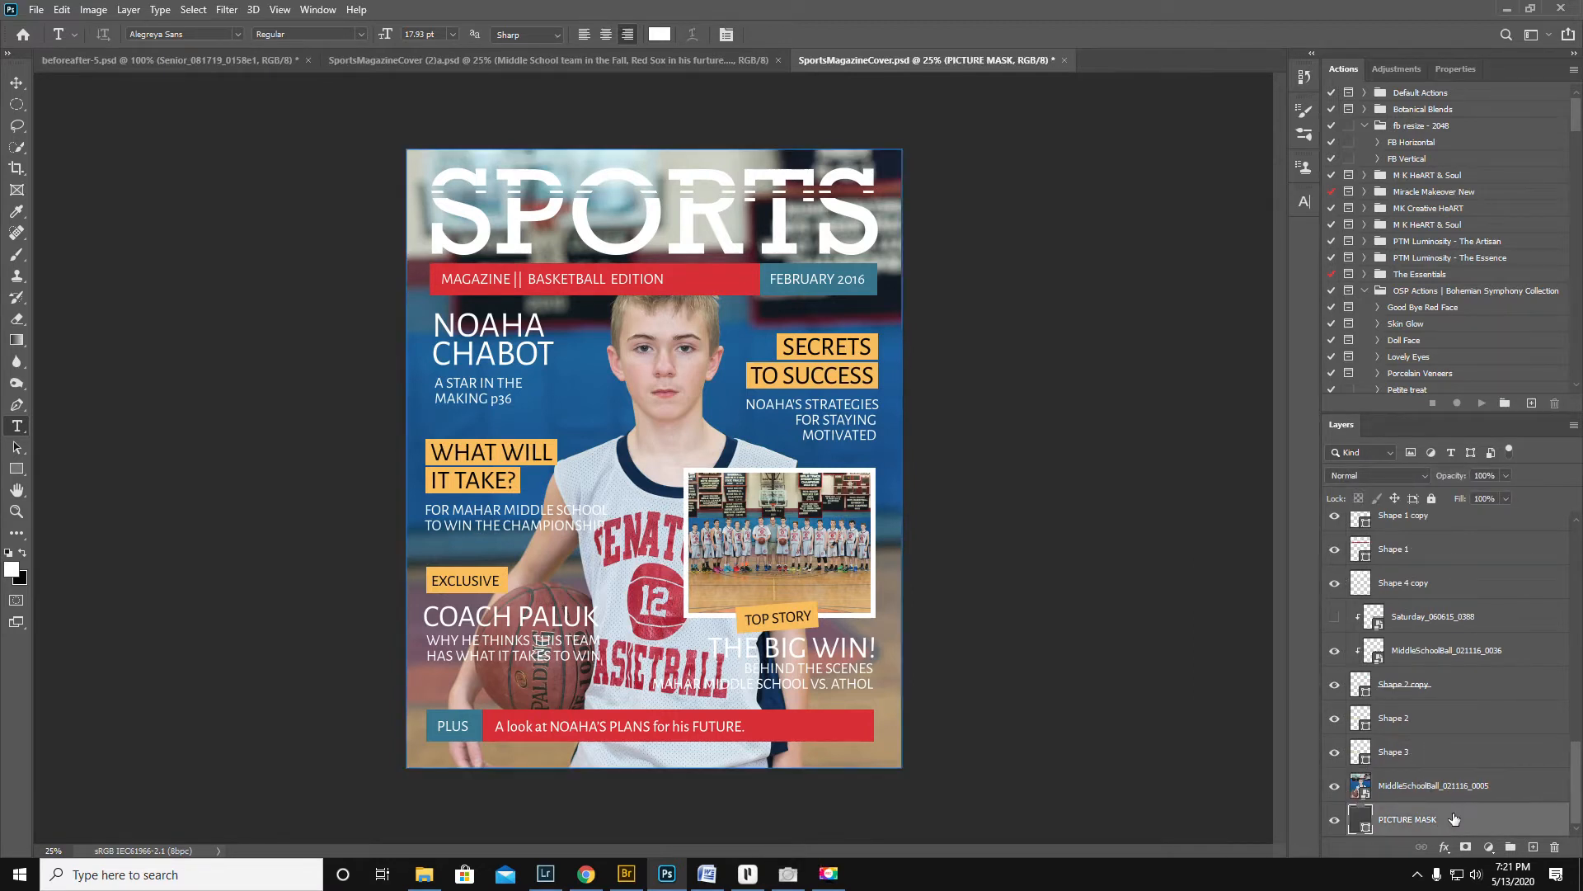
{"action": "left_click", "coordinate": [1396, 782]}
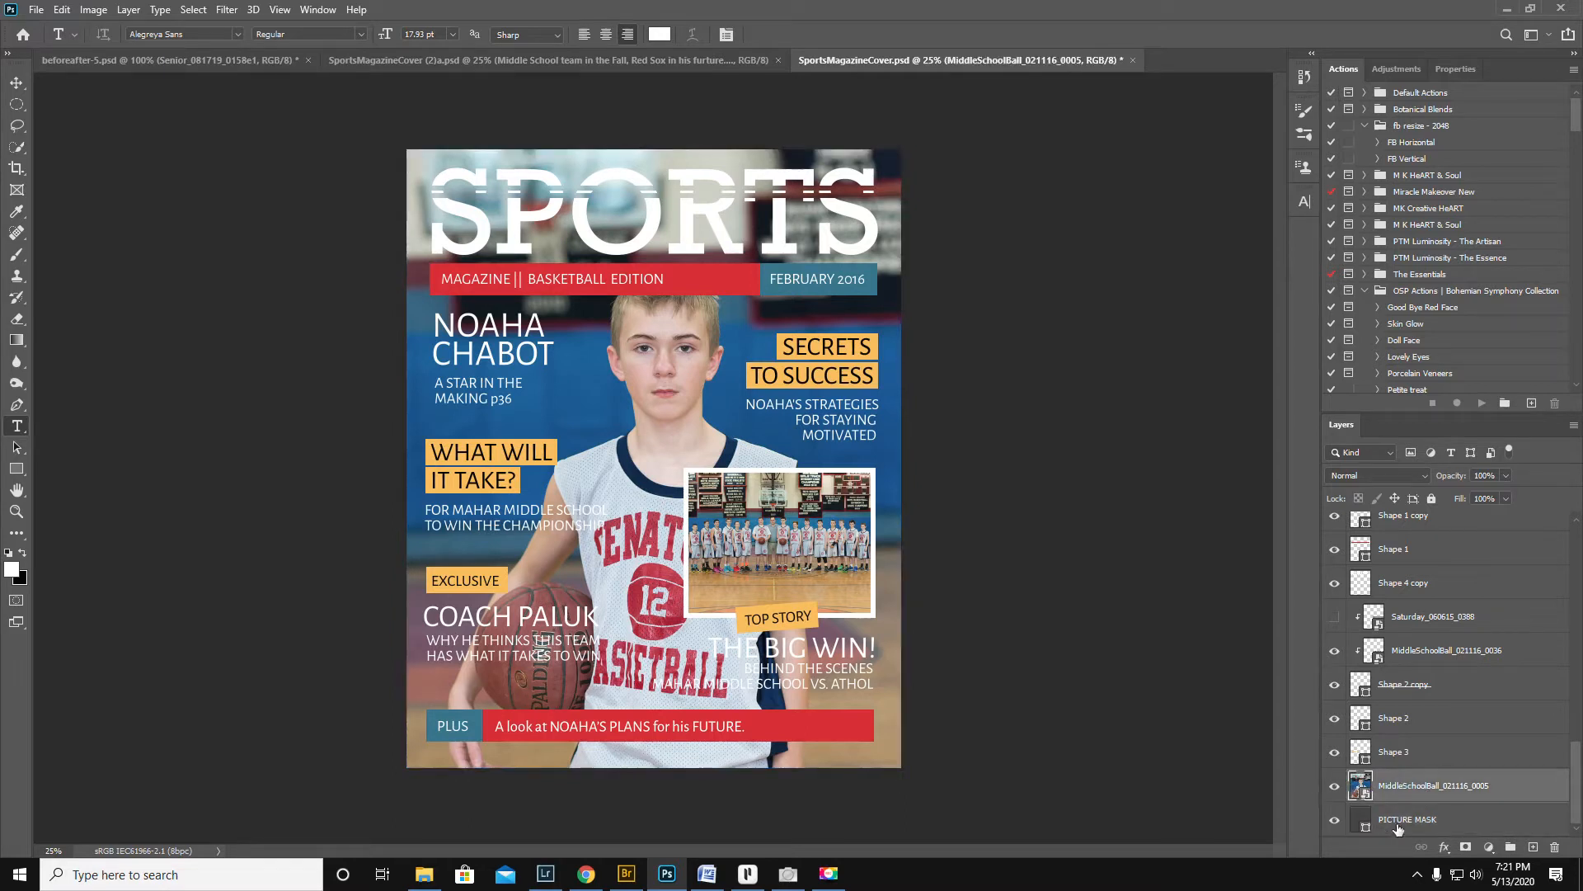
{"action": "left_click", "coordinate": [1419, 820]}
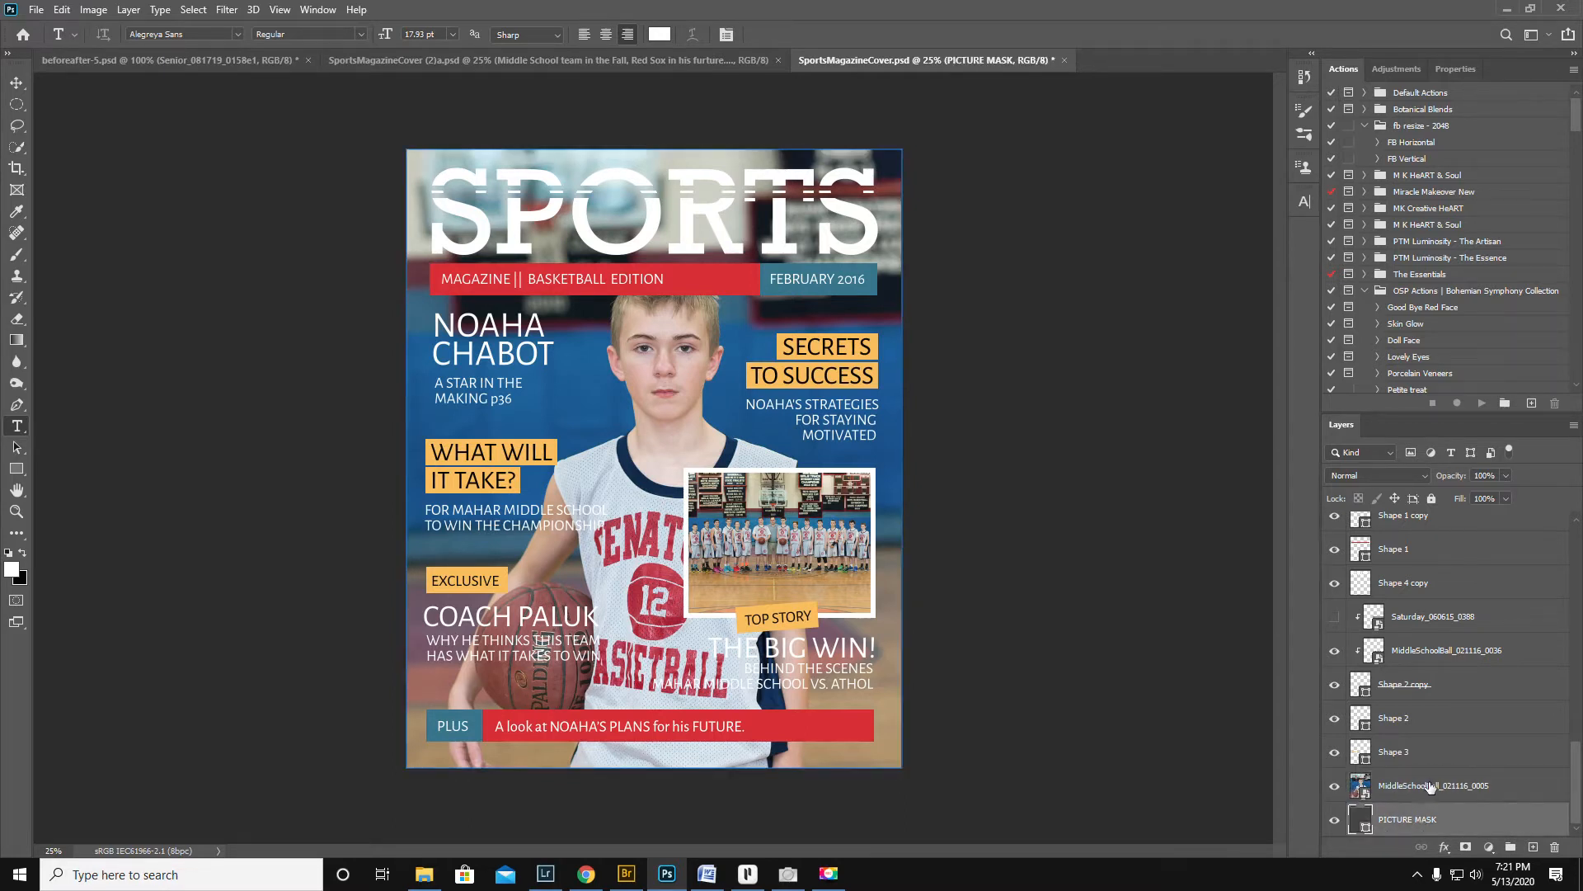
{"action": "left_click", "coordinate": [1431, 787]}
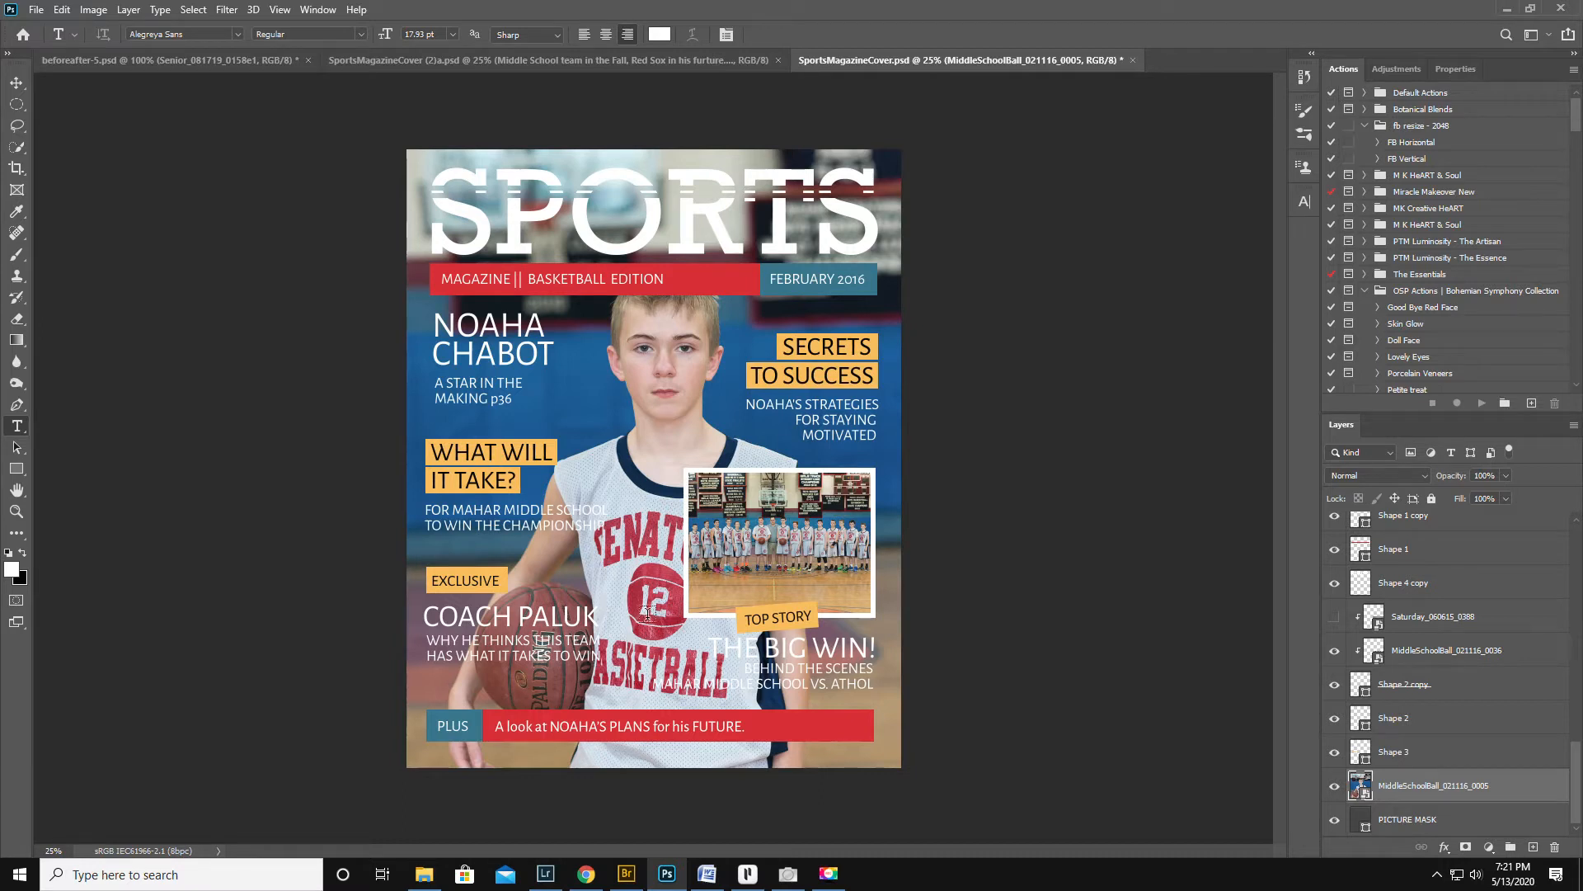
{"action": "right_click", "coordinate": [1509, 787]}
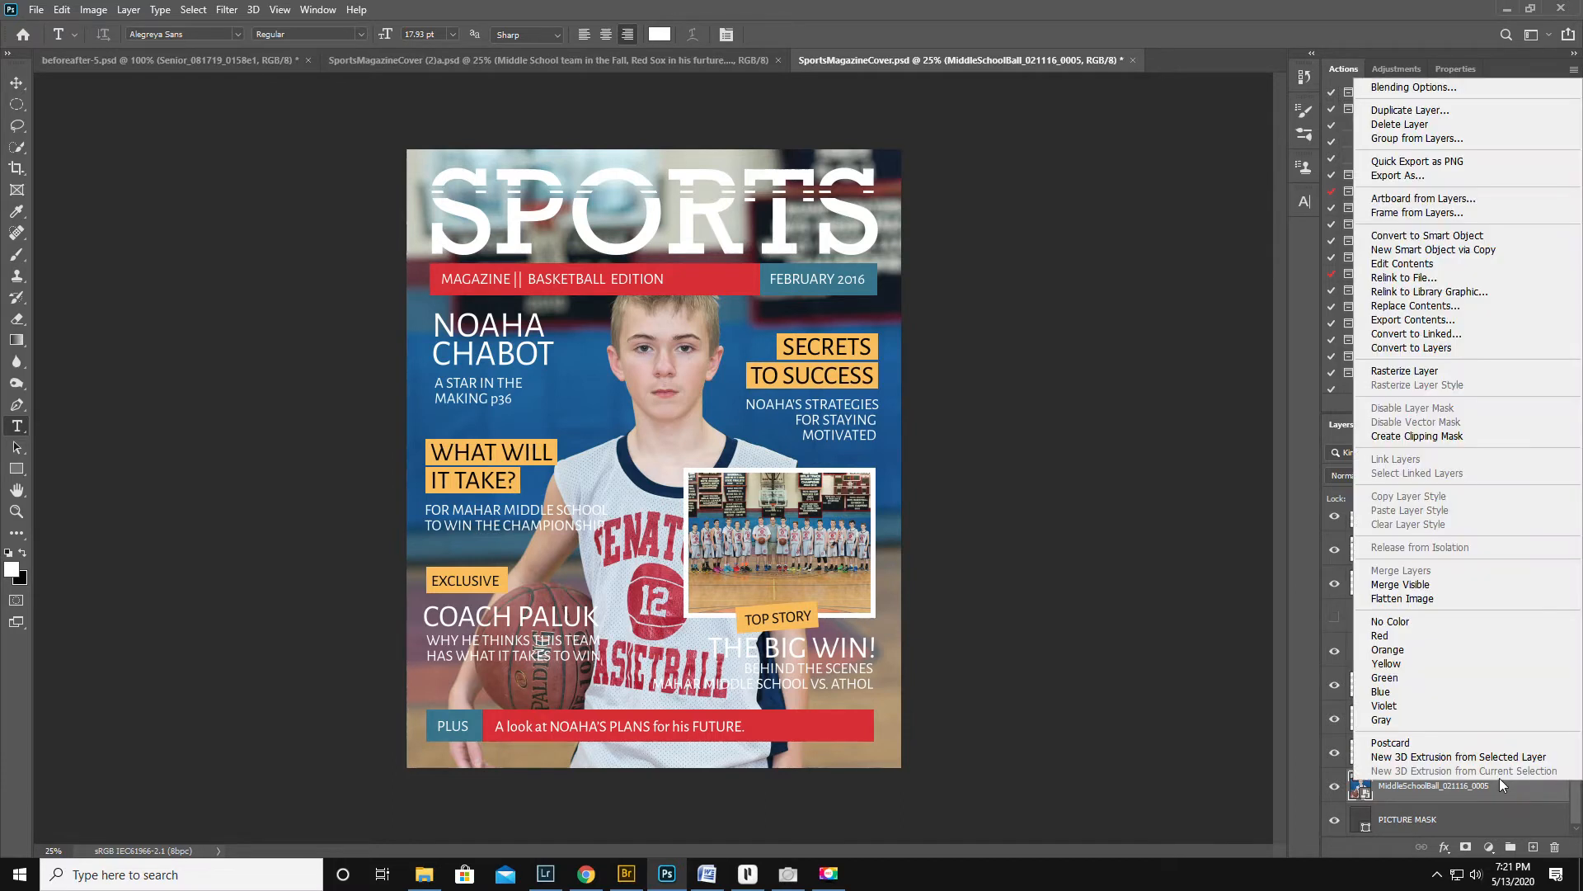
{"action": "left_click", "coordinate": [1390, 435]}
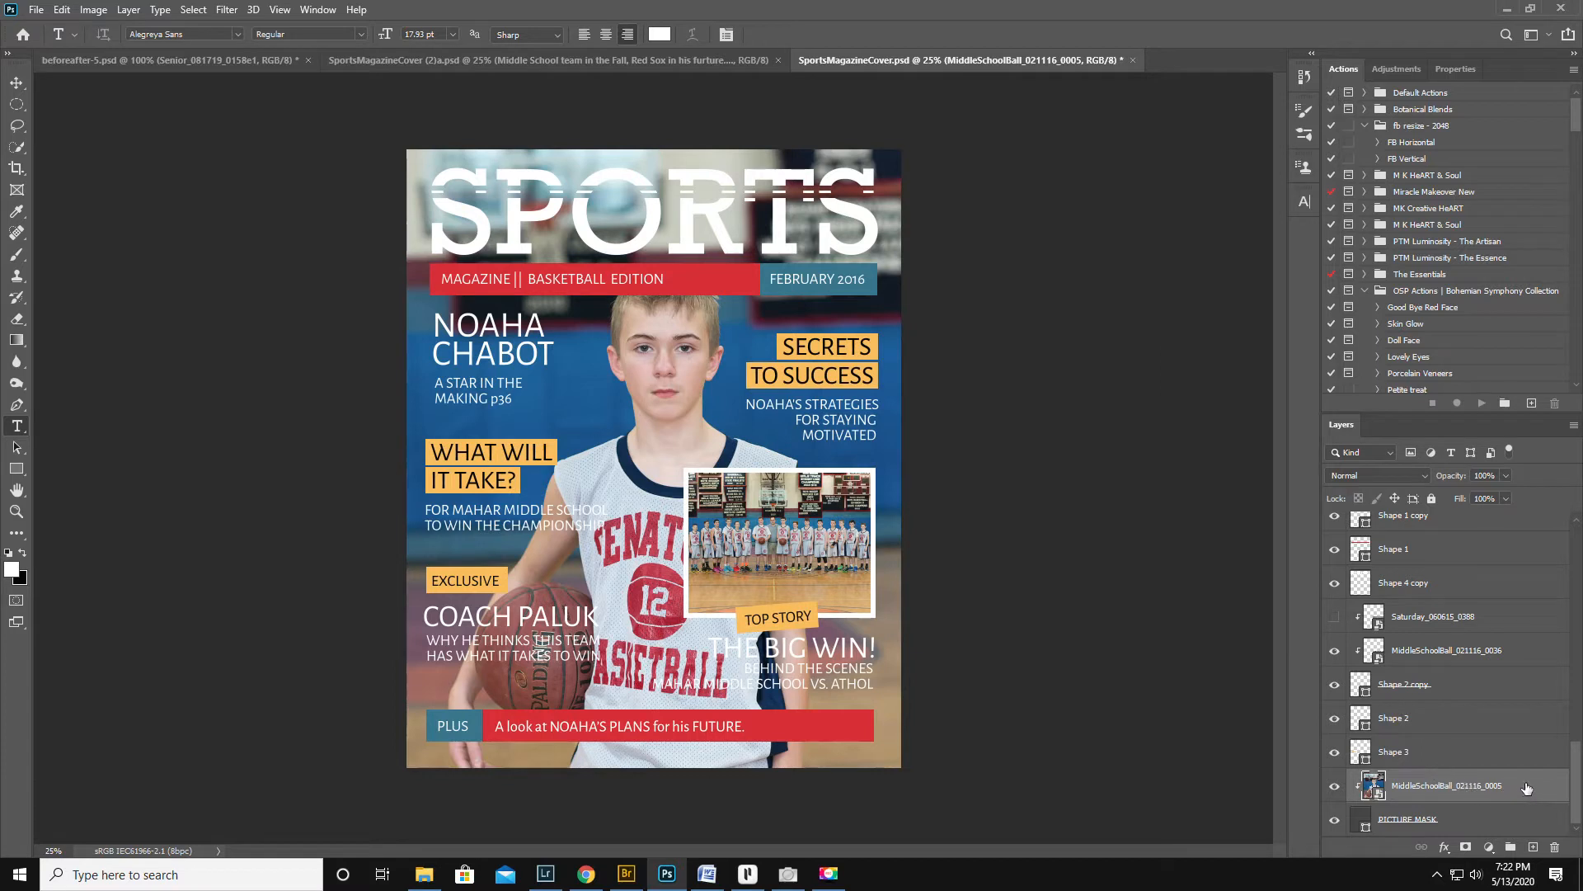
- Move the MiddleSchoolBall_021116_0005 layer above Shape 4 copy, and return it to directly above PICTURE MASK
{"action": "left_click_drag", "start_coordinate": [1526, 788], "coordinate": [1507, 579]}
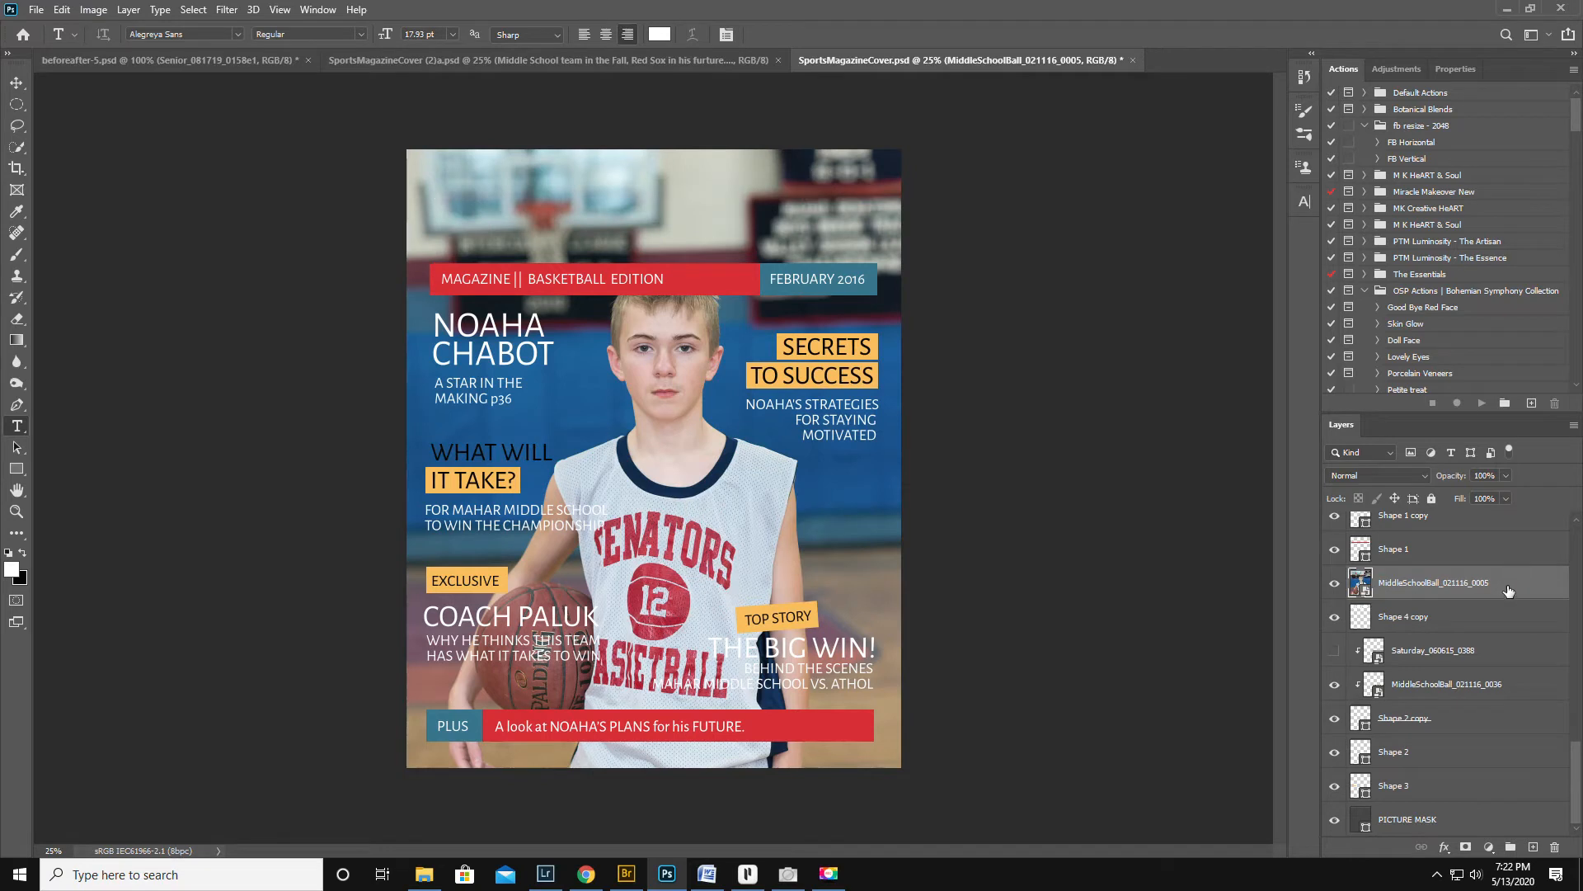
{"action": "left_click_drag", "start_coordinate": [1511, 583], "coordinate": [1504, 797]}
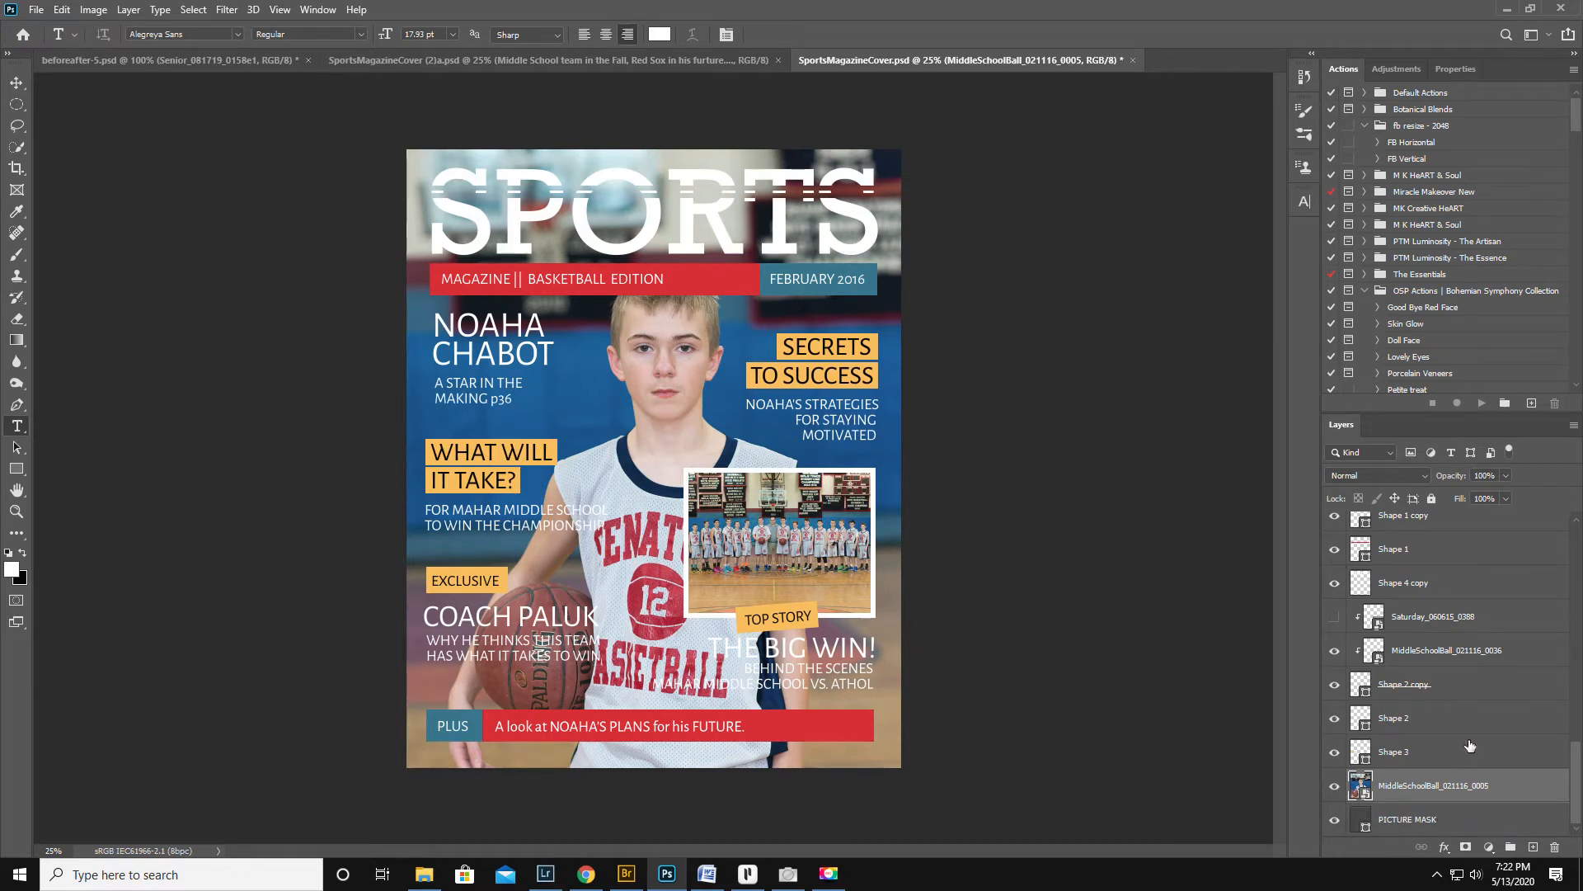
- Look through the layer stack and toggle Shape 1 copy 2 and Shape 1 copy to identify the box behind the issue date
{"action": "scroll", "coordinate": [1469, 745], "scroll_direction": "up", "scroll_amount": 5}
{"action": "scroll", "coordinate": [1471, 745], "scroll_direction": "up", "scroll_amount": 6}
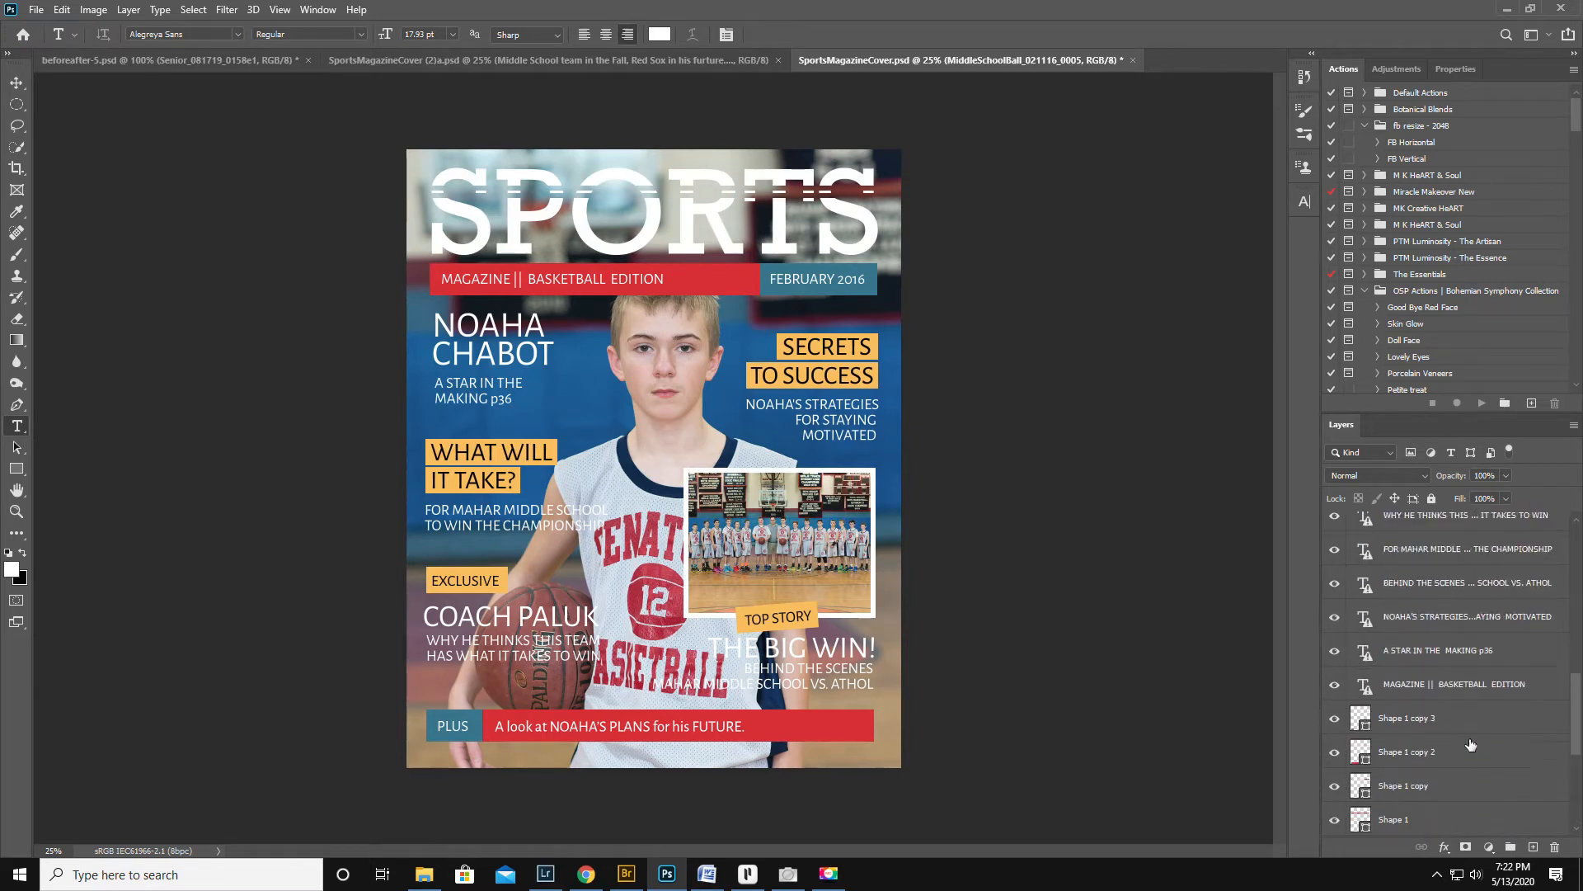
{"action": "scroll", "coordinate": [1471, 745], "scroll_direction": "up", "scroll_amount": 5}
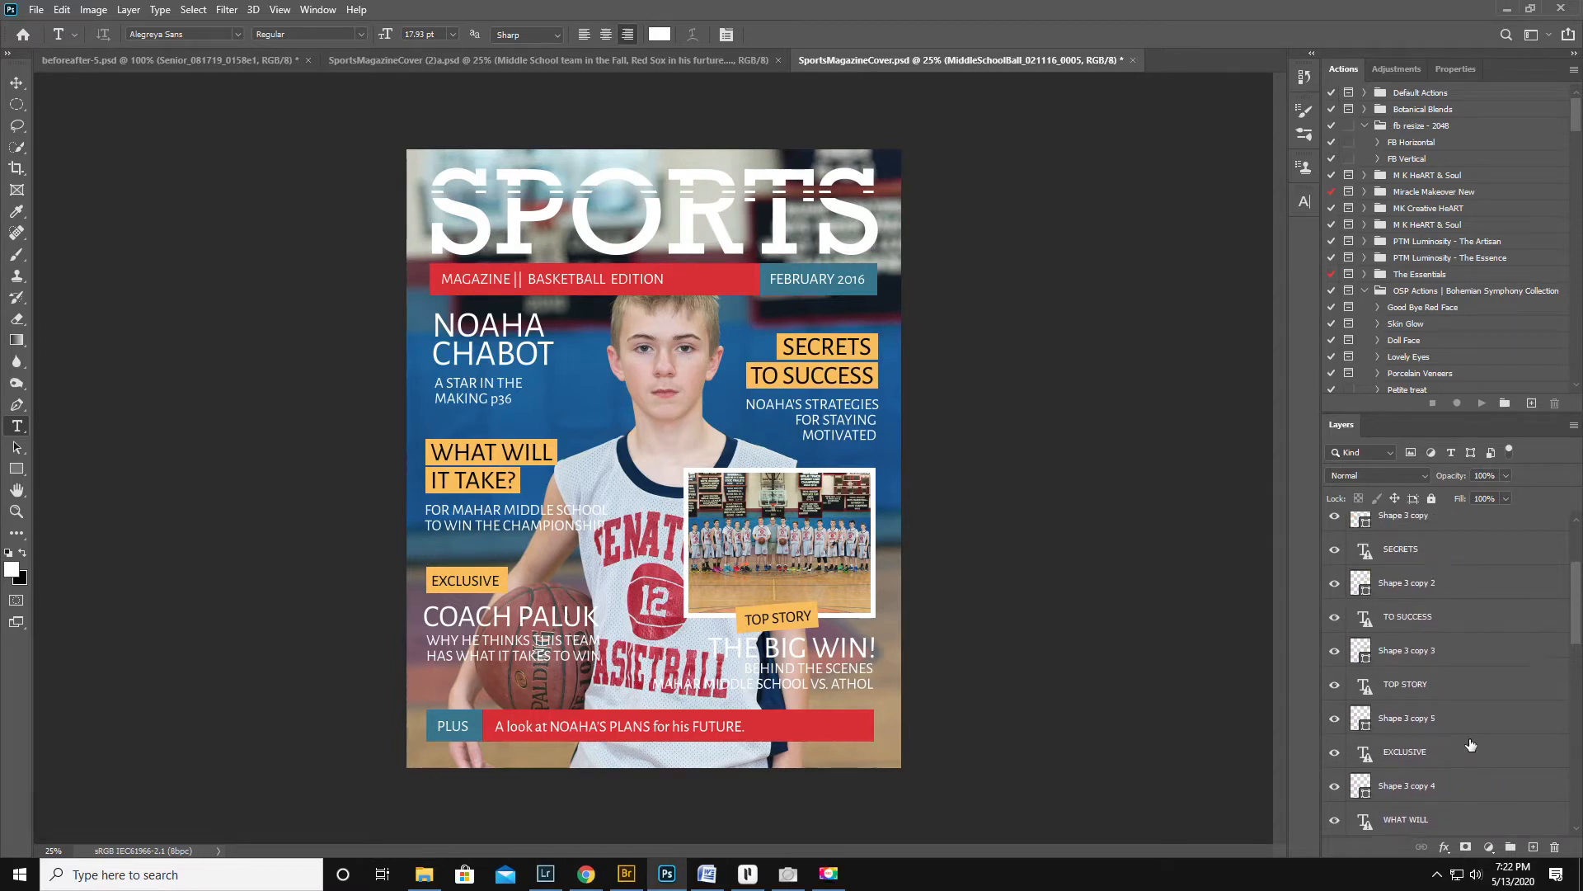
{"action": "scroll", "coordinate": [1457, 745], "scroll_direction": "down", "scroll_amount": 12}
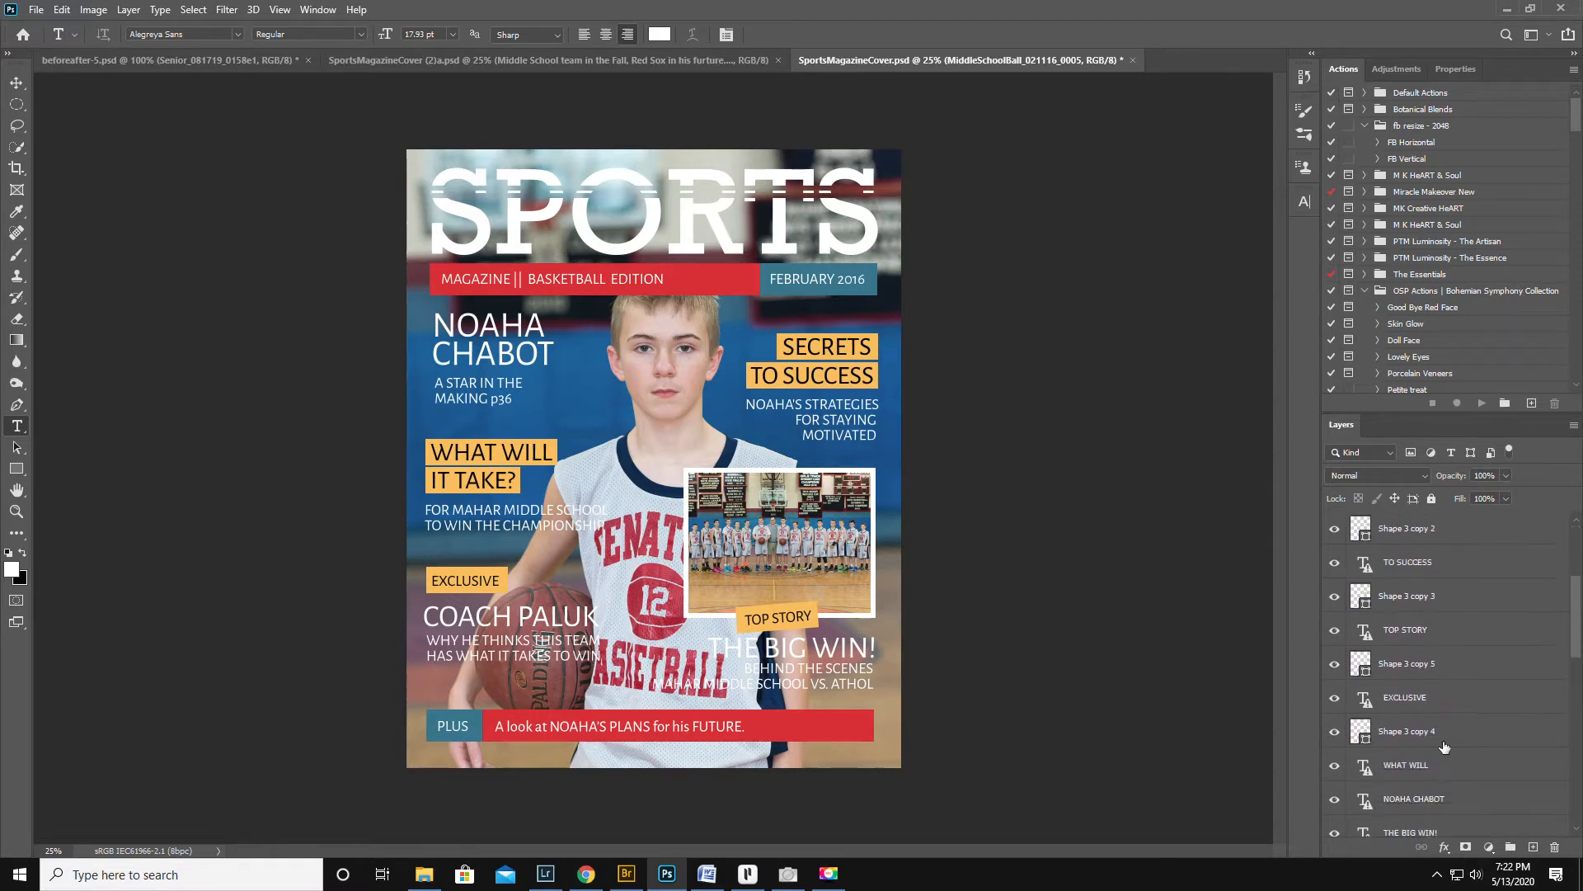
{"action": "scroll", "coordinate": [1443, 746], "scroll_direction": "down", "scroll_amount": 3}
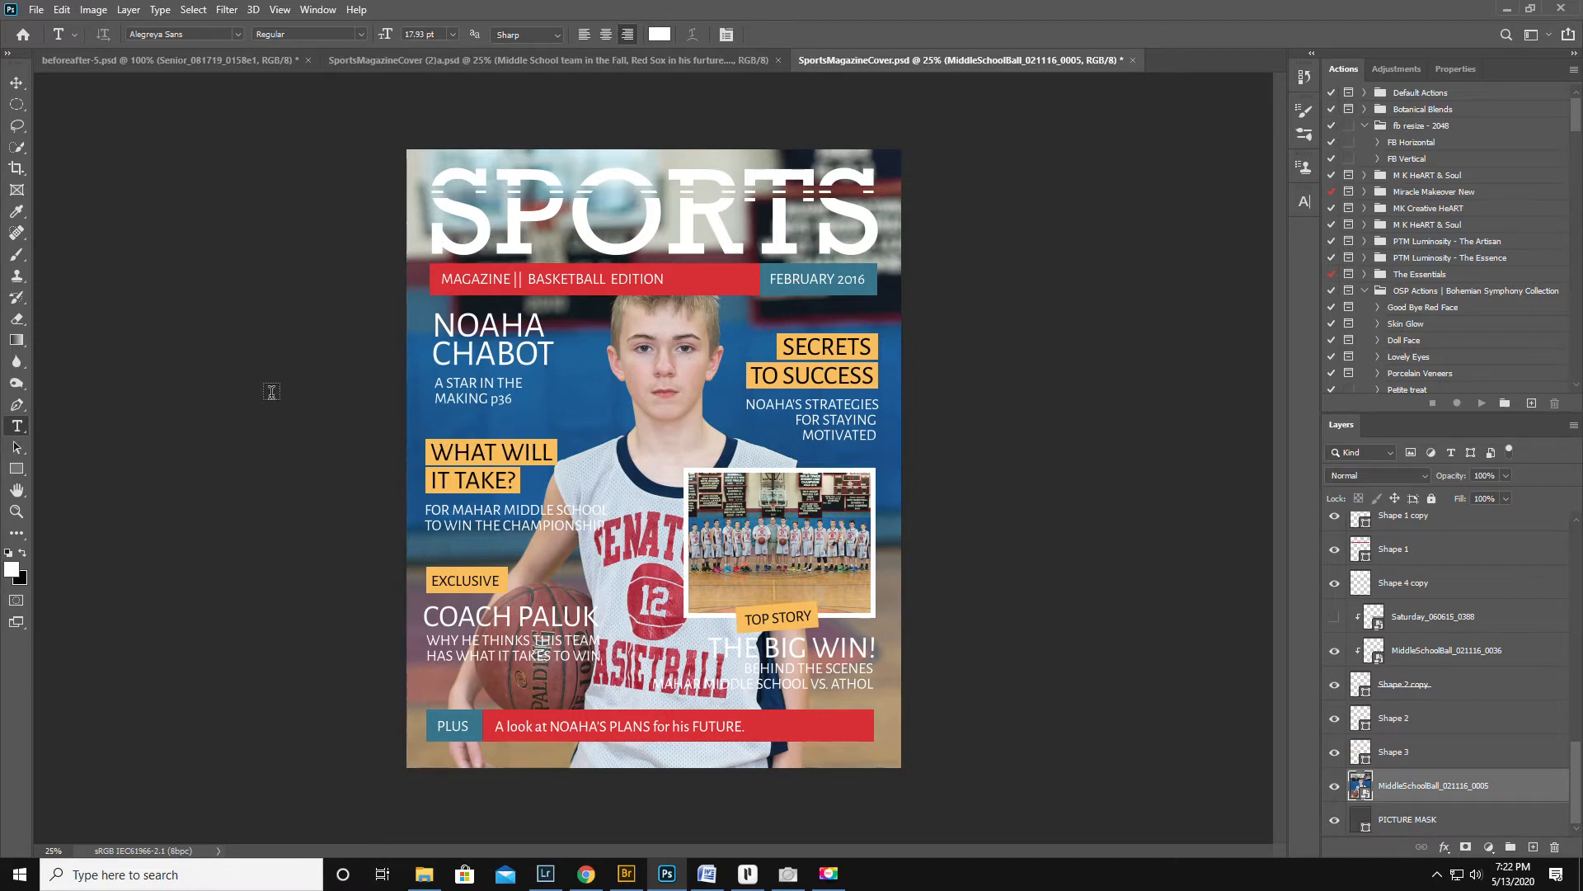
{"action": "scroll", "coordinate": [1425, 623], "scroll_direction": "up", "scroll_amount": 3}
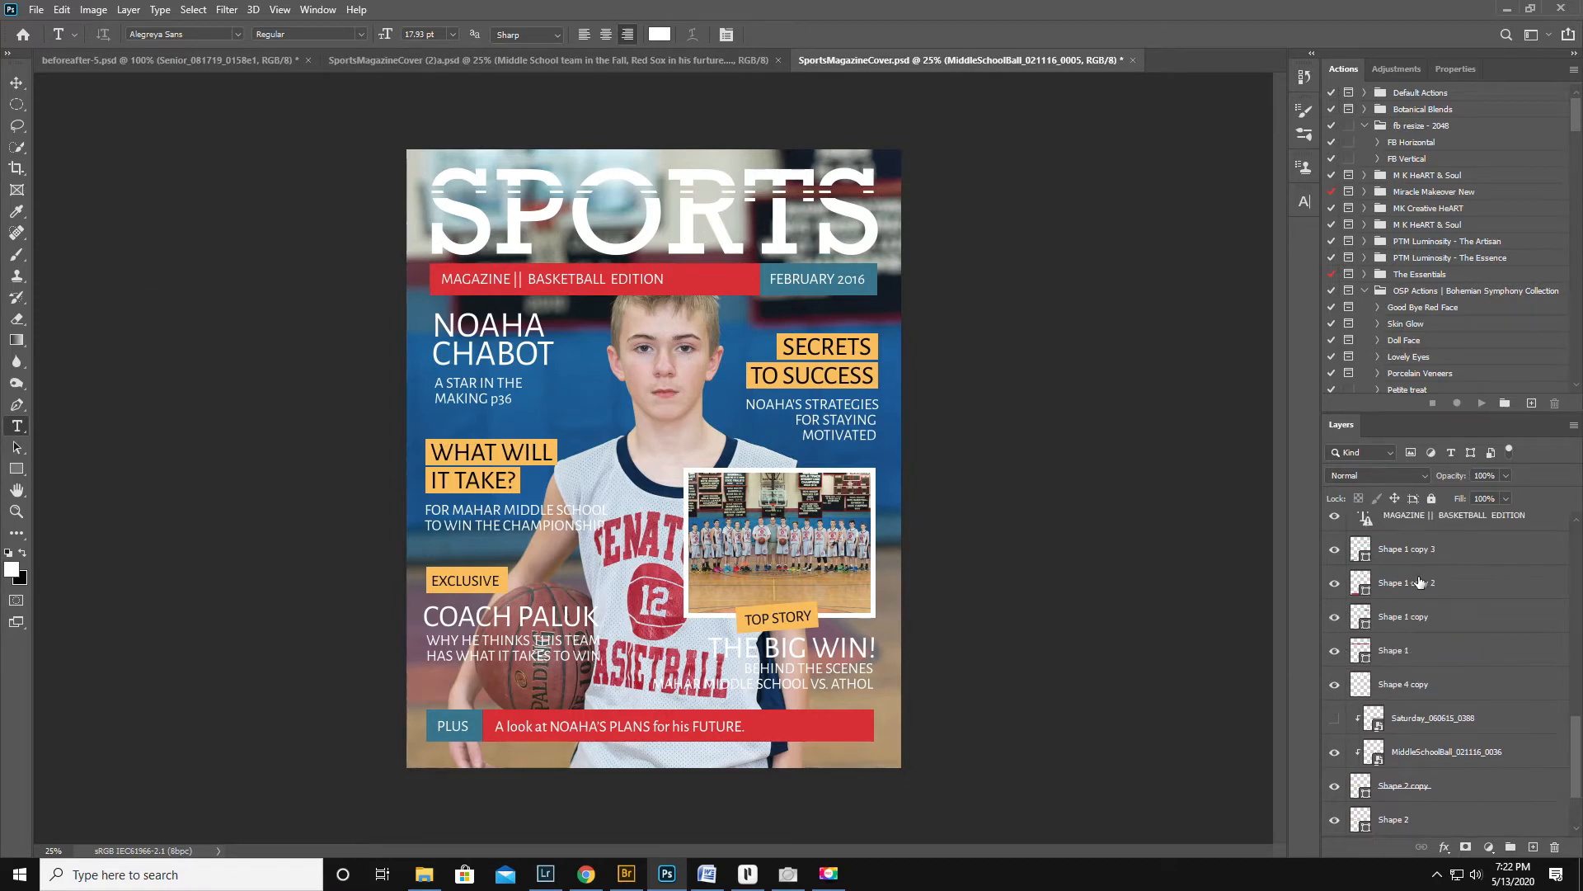
{"action": "left_click", "coordinate": [1335, 583]}
{"action": "left_click", "coordinate": [1335, 583]}
{"action": "left_click", "coordinate": [1336, 618]}
{"action": "left_click", "coordinate": [1335, 618]}
- Add a Color Overlay to the Shape 1 copy layer using blue #02528a sampled from the photo background
{"action": "left_click", "coordinate": [1460, 618]}
{"action": "key", "text": "h"}
{"action": "double_click", "coordinate": [1459, 618]}
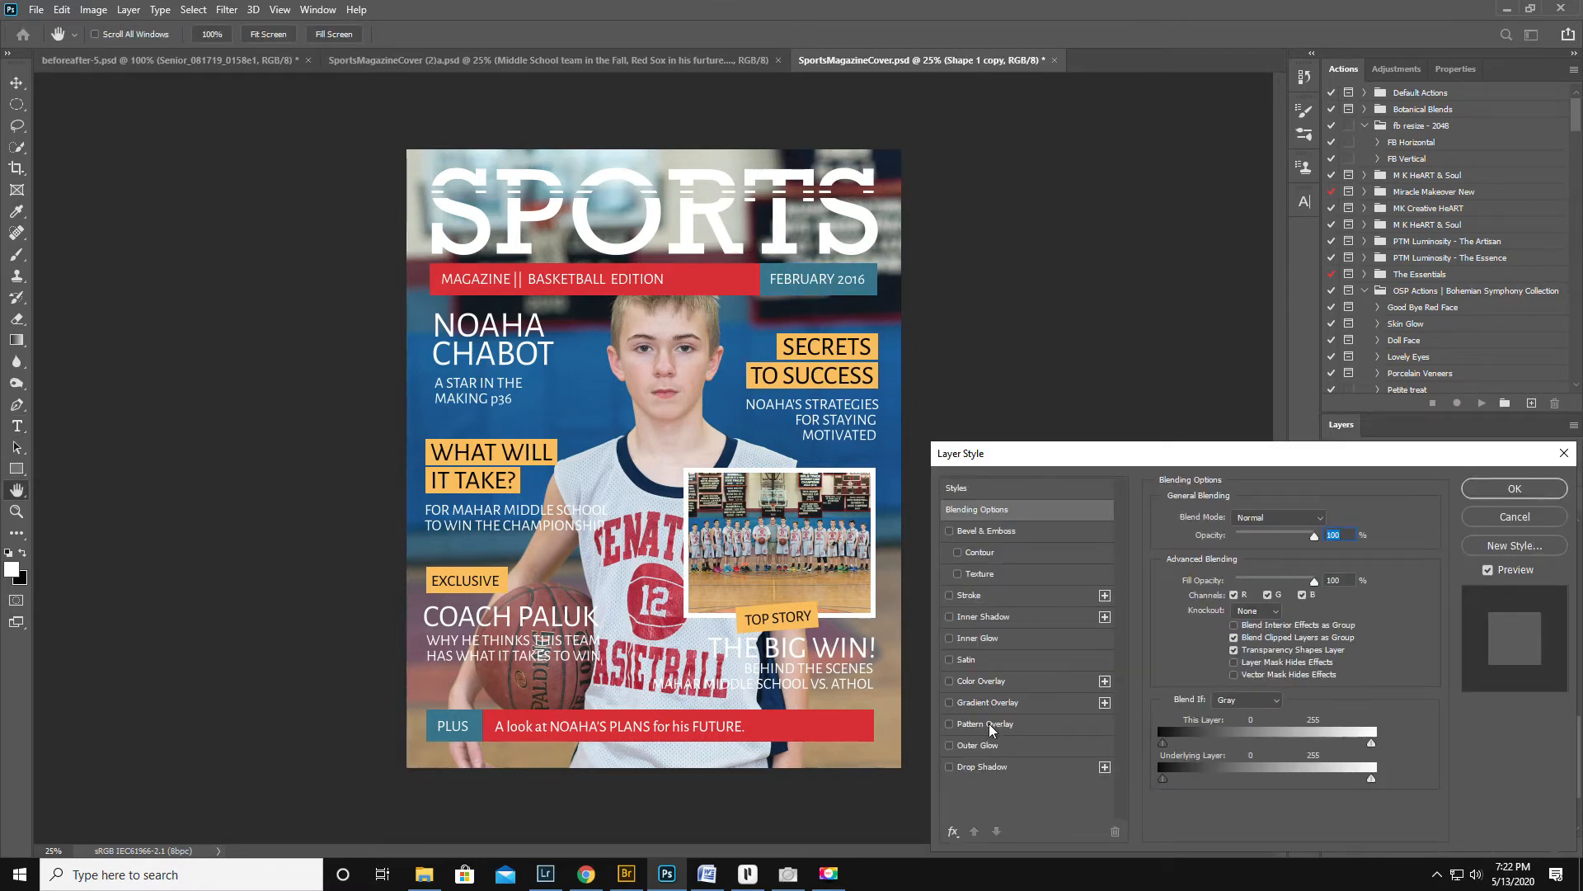
{"action": "left_click", "coordinate": [980, 680]}
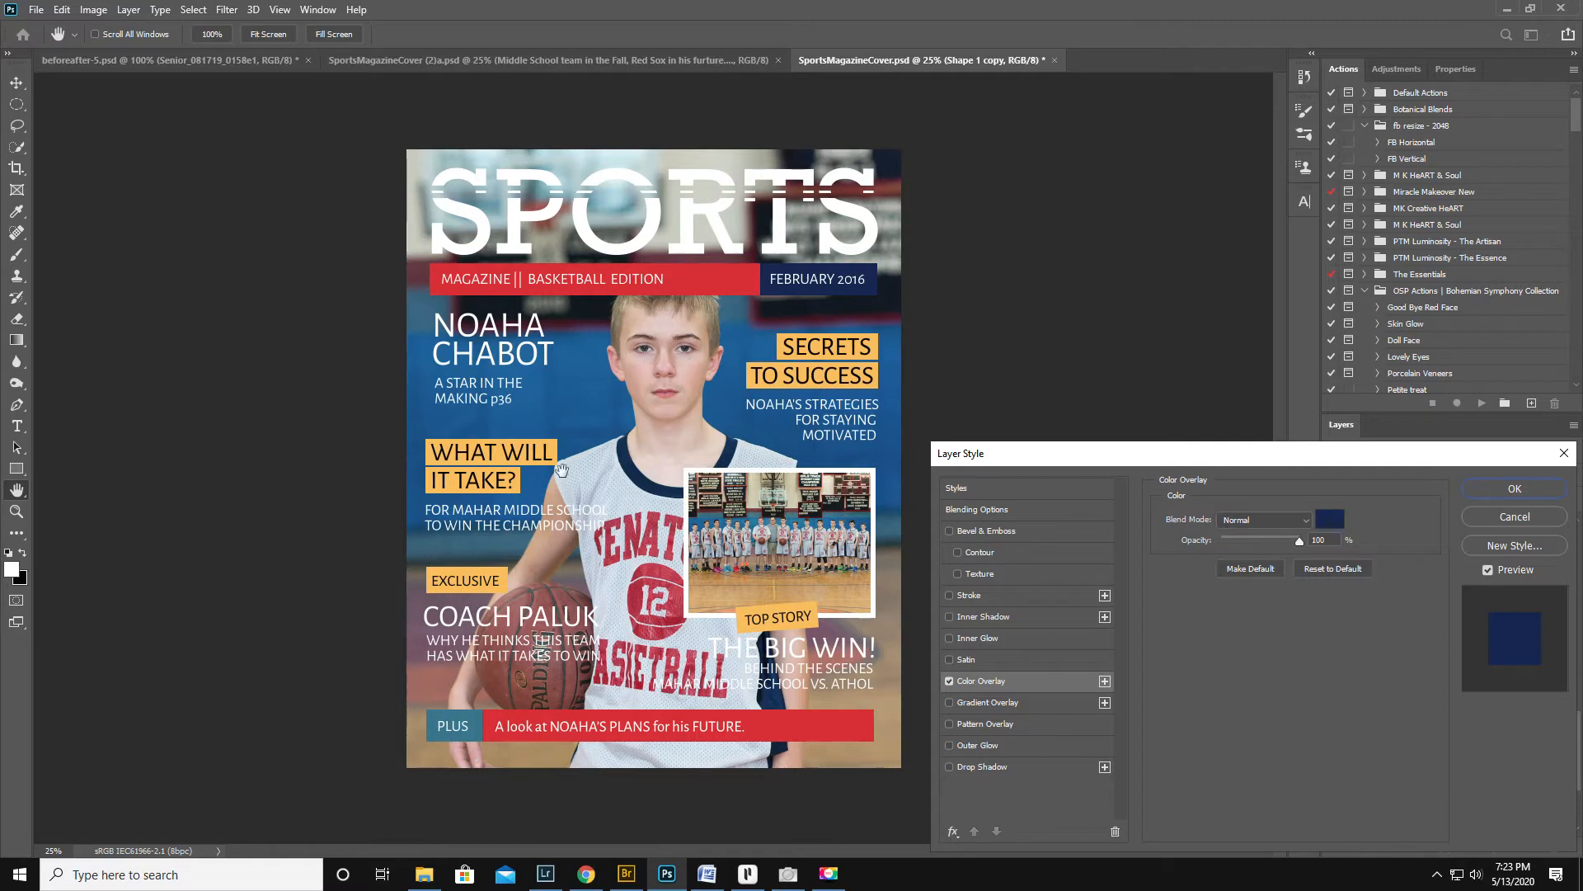
{"action": "left_click", "coordinate": [1334, 521]}
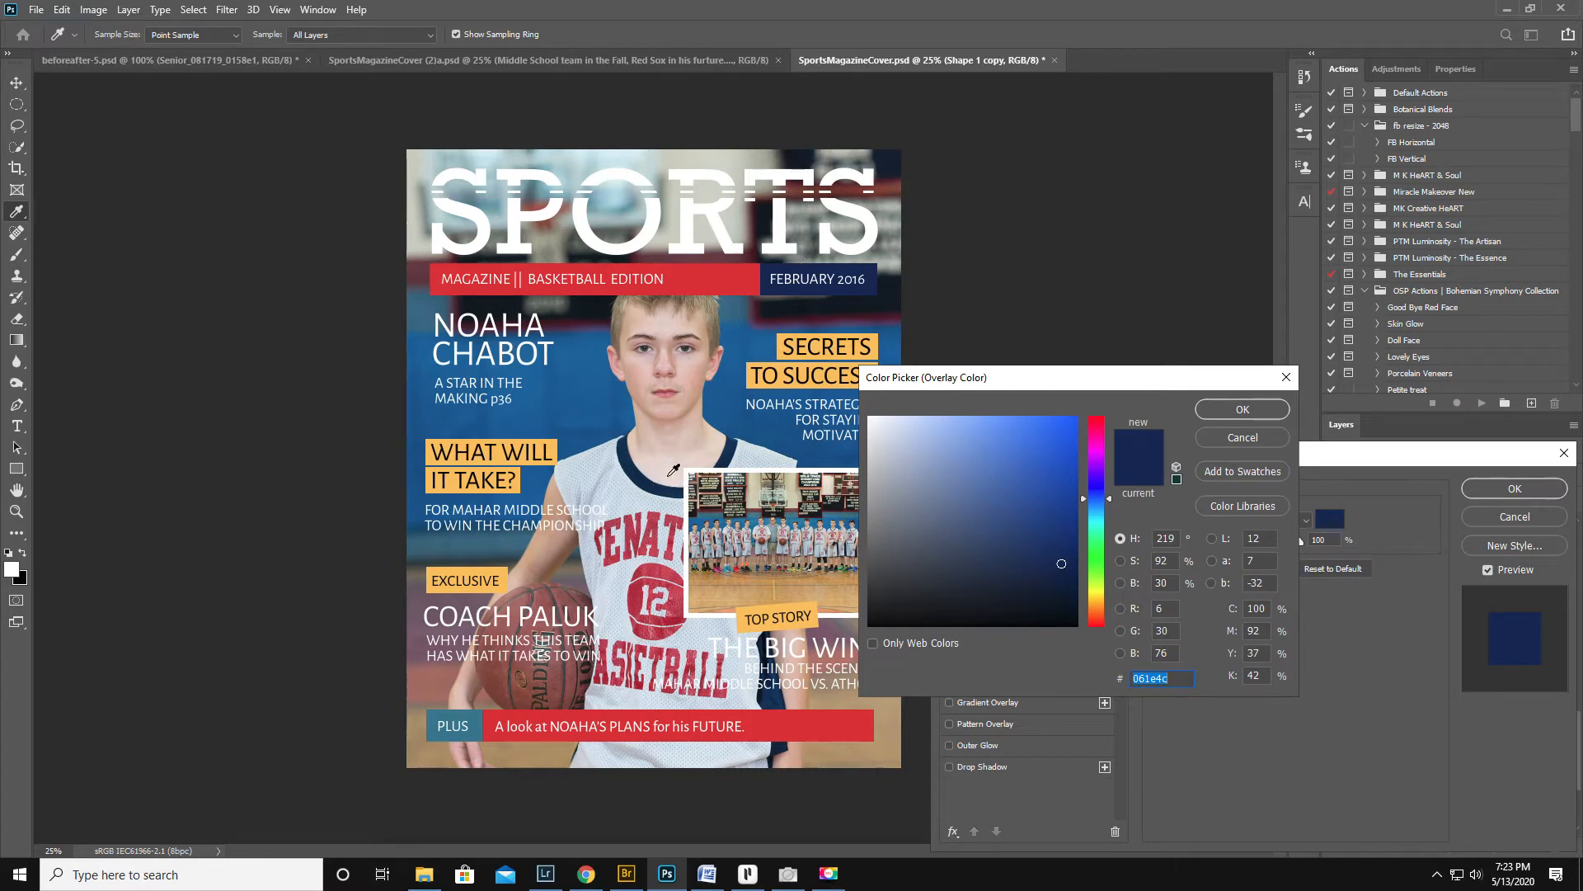
{"action": "left_click", "coordinate": [766, 345]}
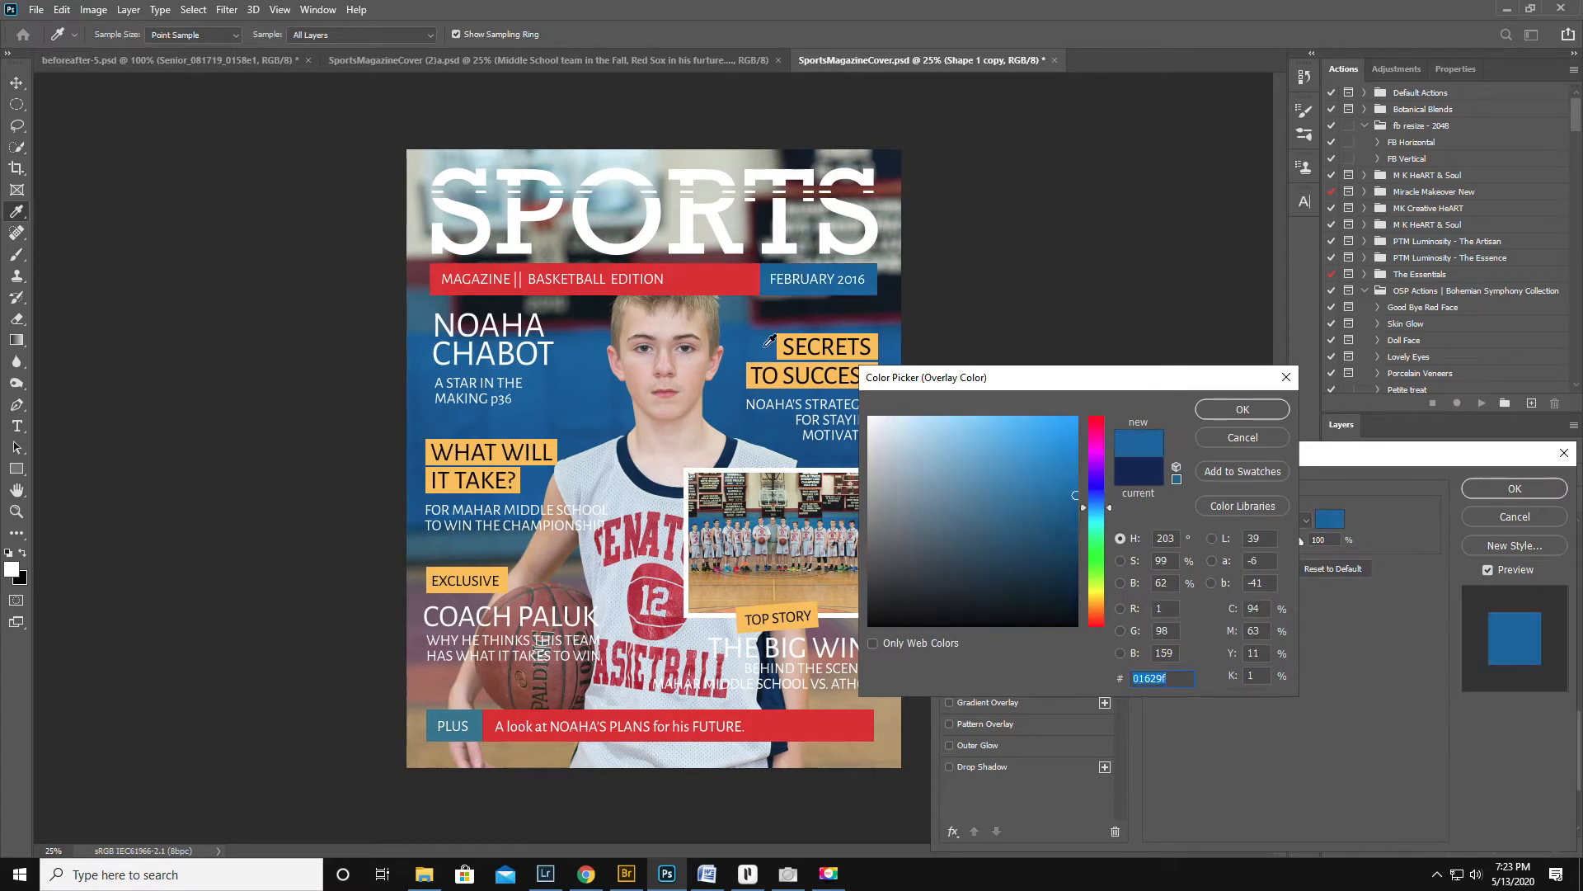
{"action": "left_click", "coordinate": [729, 393]}
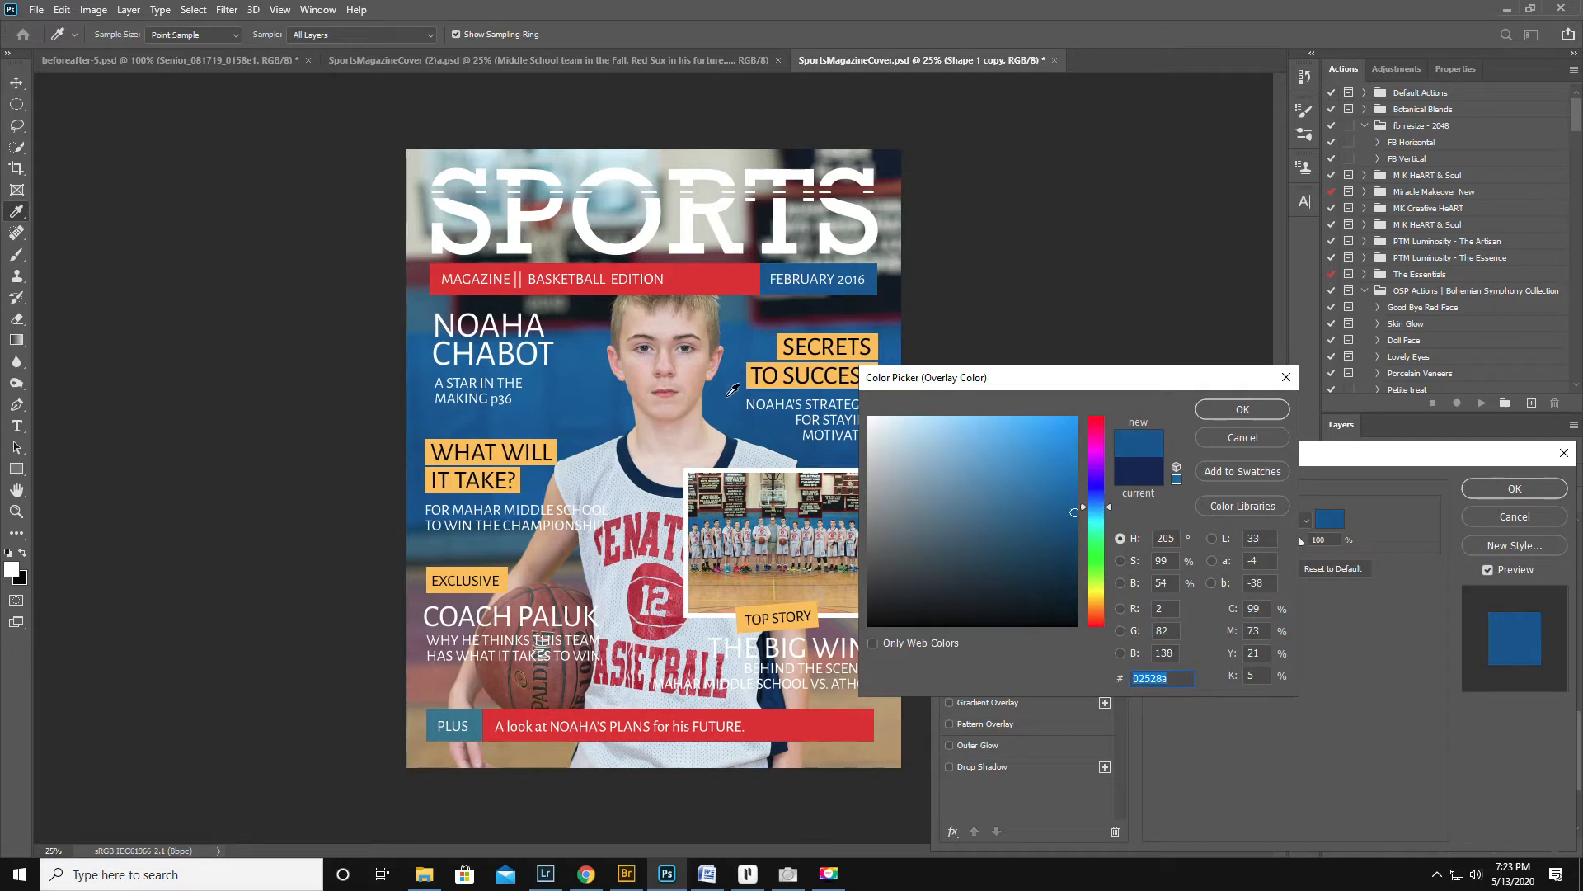
{"action": "left_click", "coordinate": [1243, 410]}
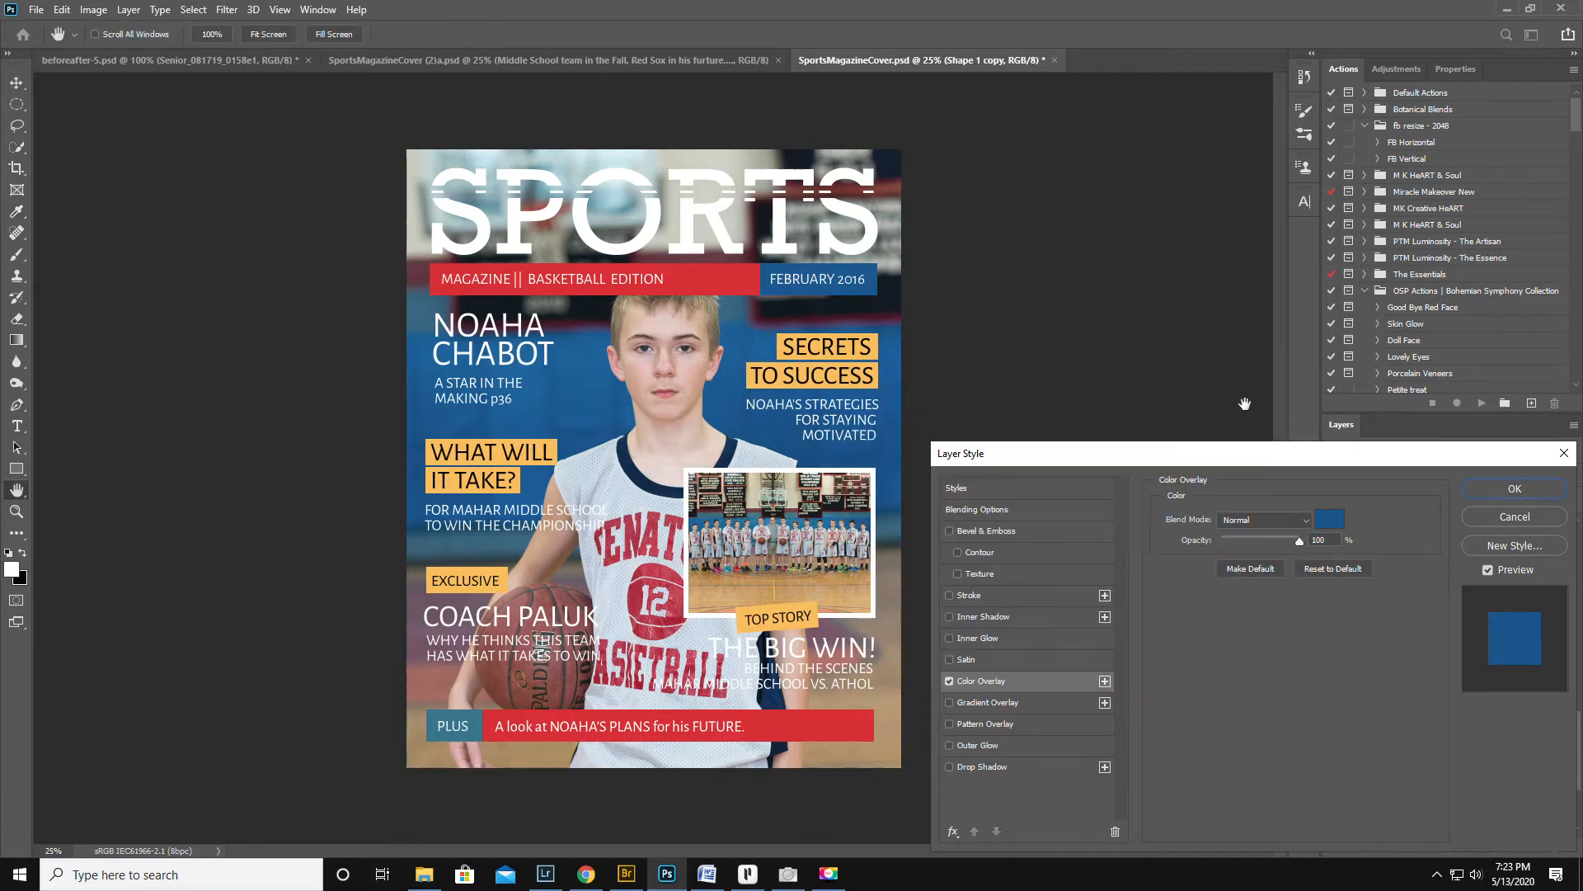
{"action": "left_click", "coordinate": [1501, 485]}
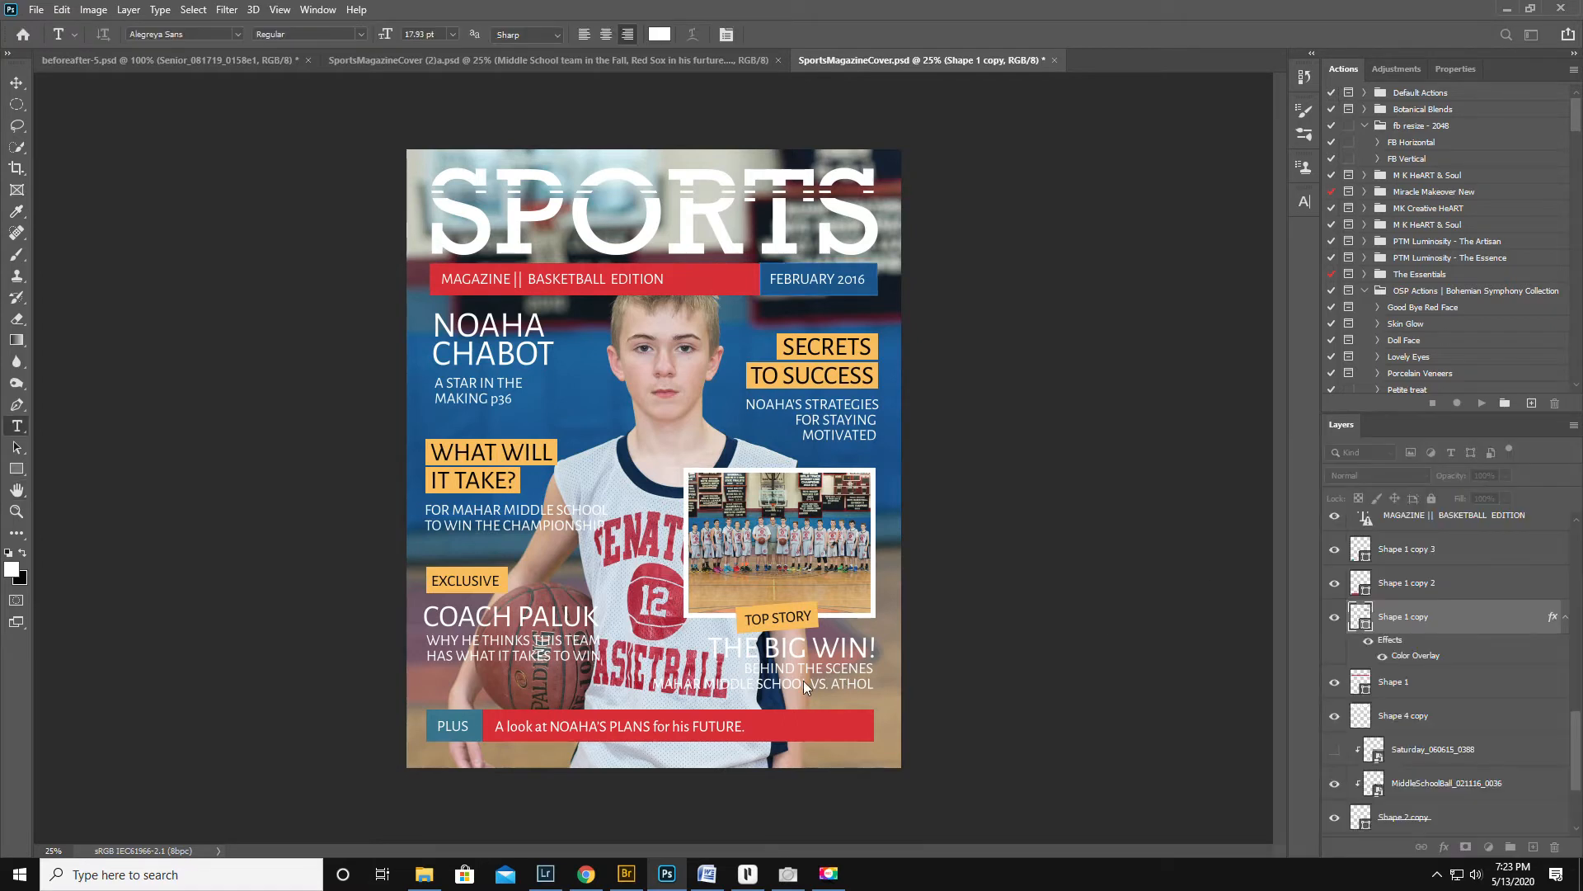
- Check which shape is the box behind the issue date and rename its Shape 1 copy layer as BarUpperRight
{"action": "left_click", "coordinate": [1336, 715]}
{"action": "left_click", "coordinate": [1336, 716]}
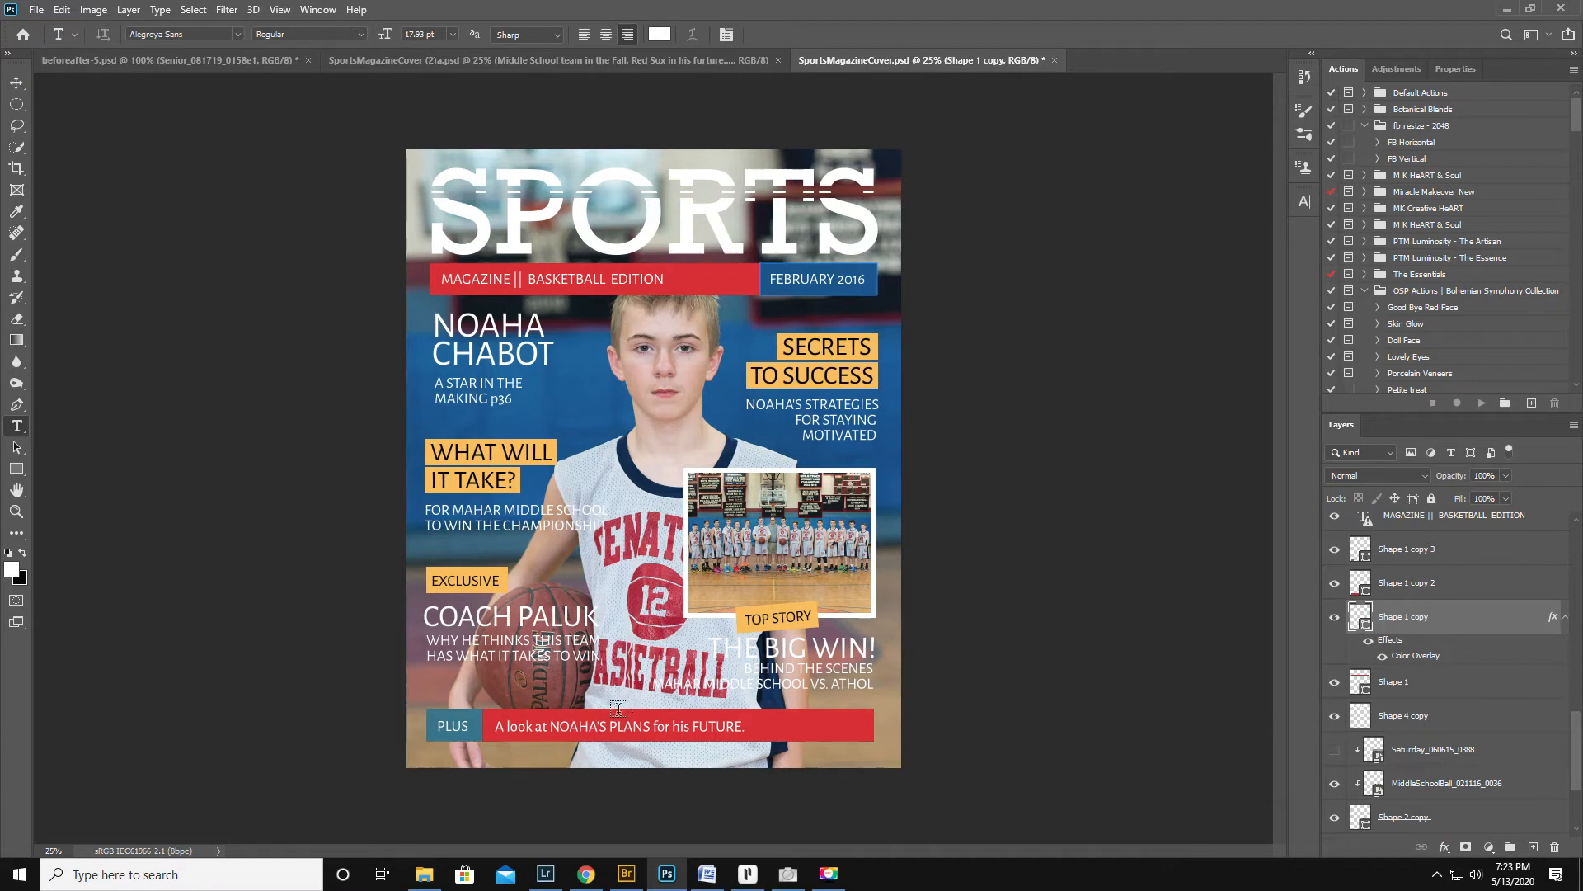
{"action": "scroll", "coordinate": [1474, 664], "scroll_direction": "up", "scroll_amount": 2}
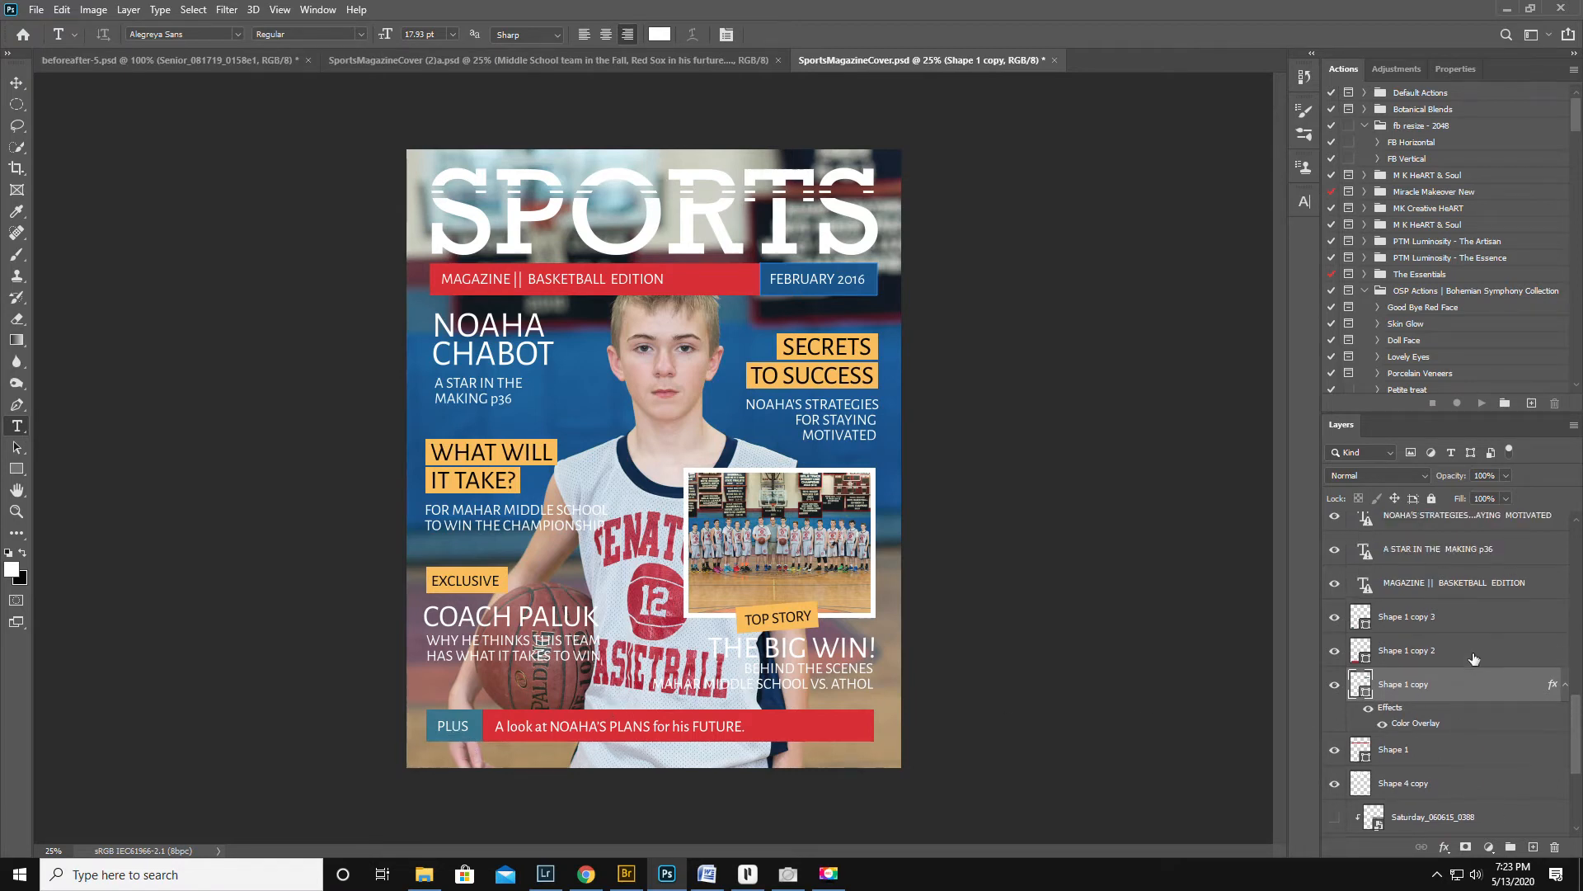
{"action": "left_click", "coordinate": [1334, 685]}
{"action": "left_click", "coordinate": [1334, 685]}
{"action": "double_click", "coordinate": [1407, 683]}
{"action": "type", "text": "Bar"}
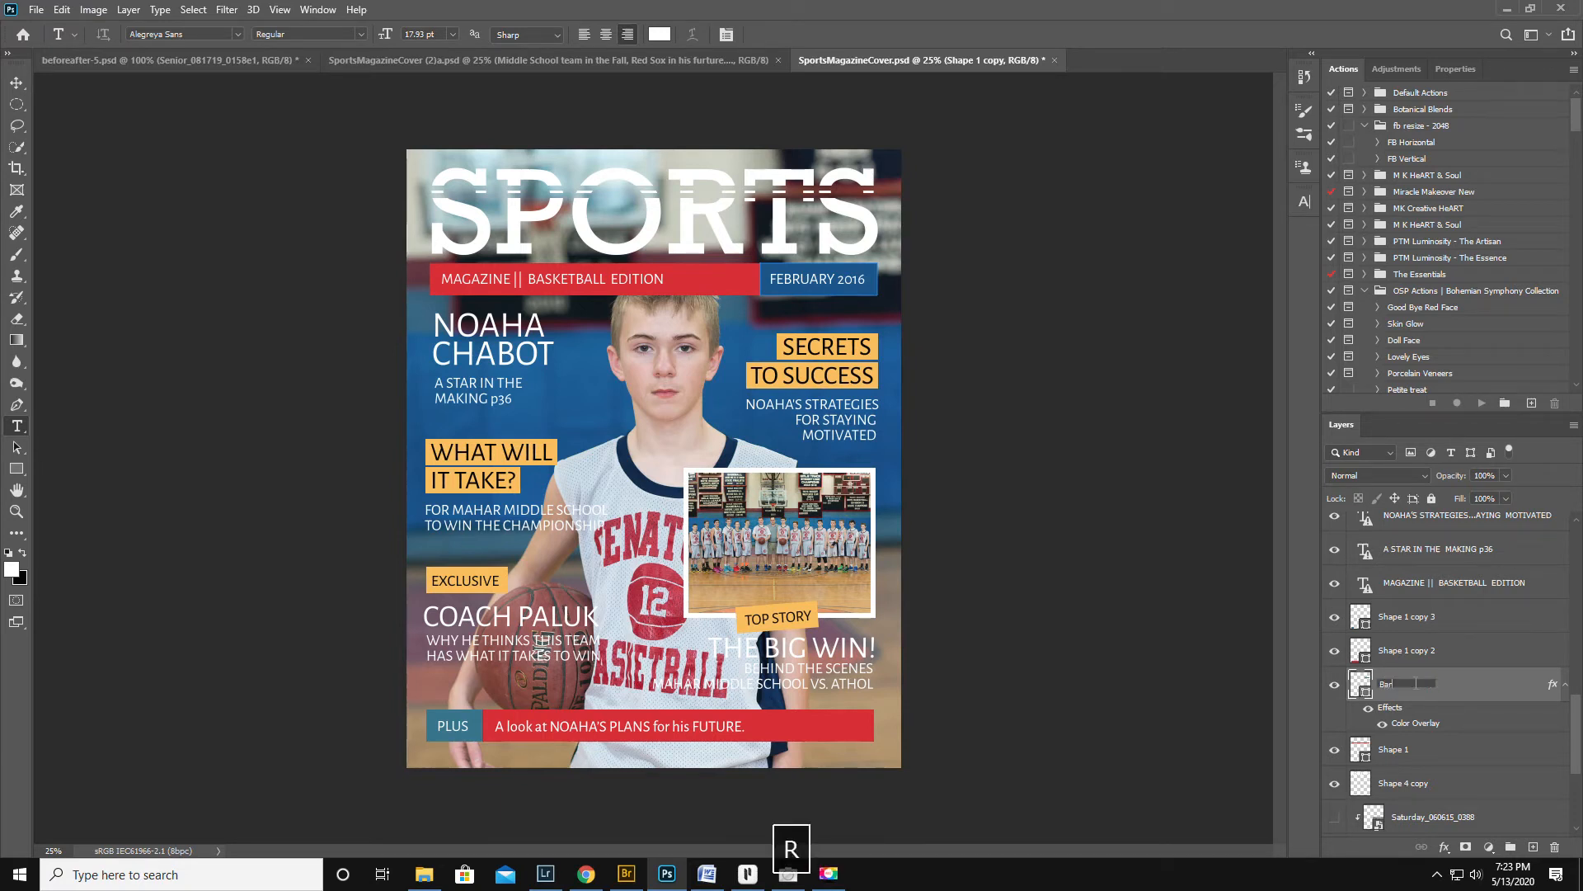
{"action": "type", "text": "UpperRight"}
{"action": "key", "text": "Return"}
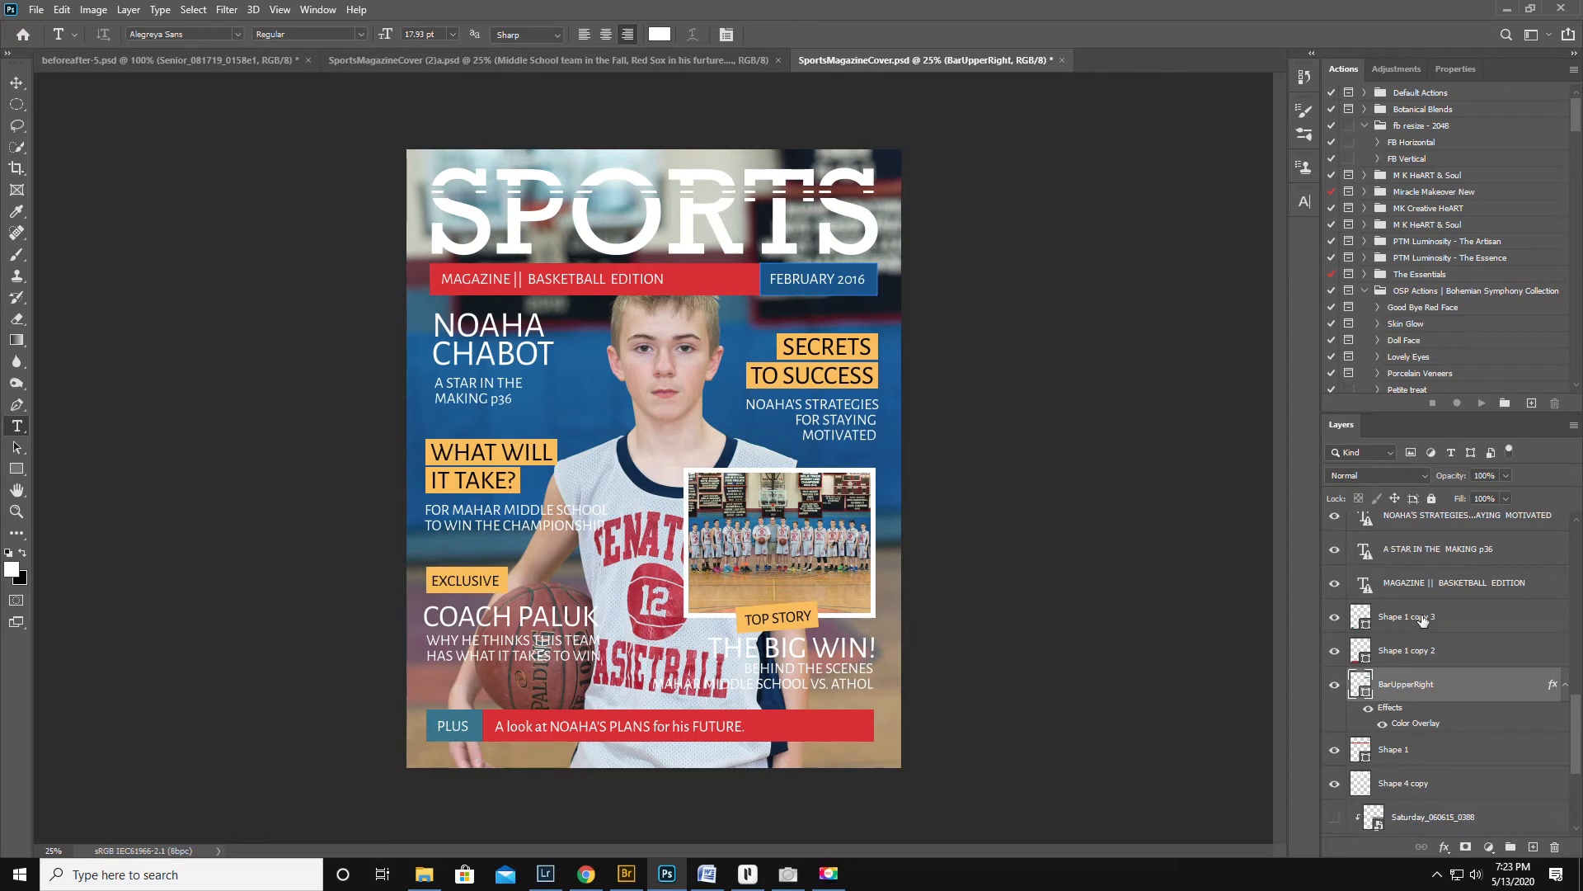
- Apply a Color Overlay in the same blue to the Shape 1 copy 3 layer, the box behind PLUS
{"action": "left_click", "coordinate": [1334, 619]}
{"action": "left_click", "coordinate": [1333, 619]}
{"action": "left_click", "coordinate": [1445, 619]}
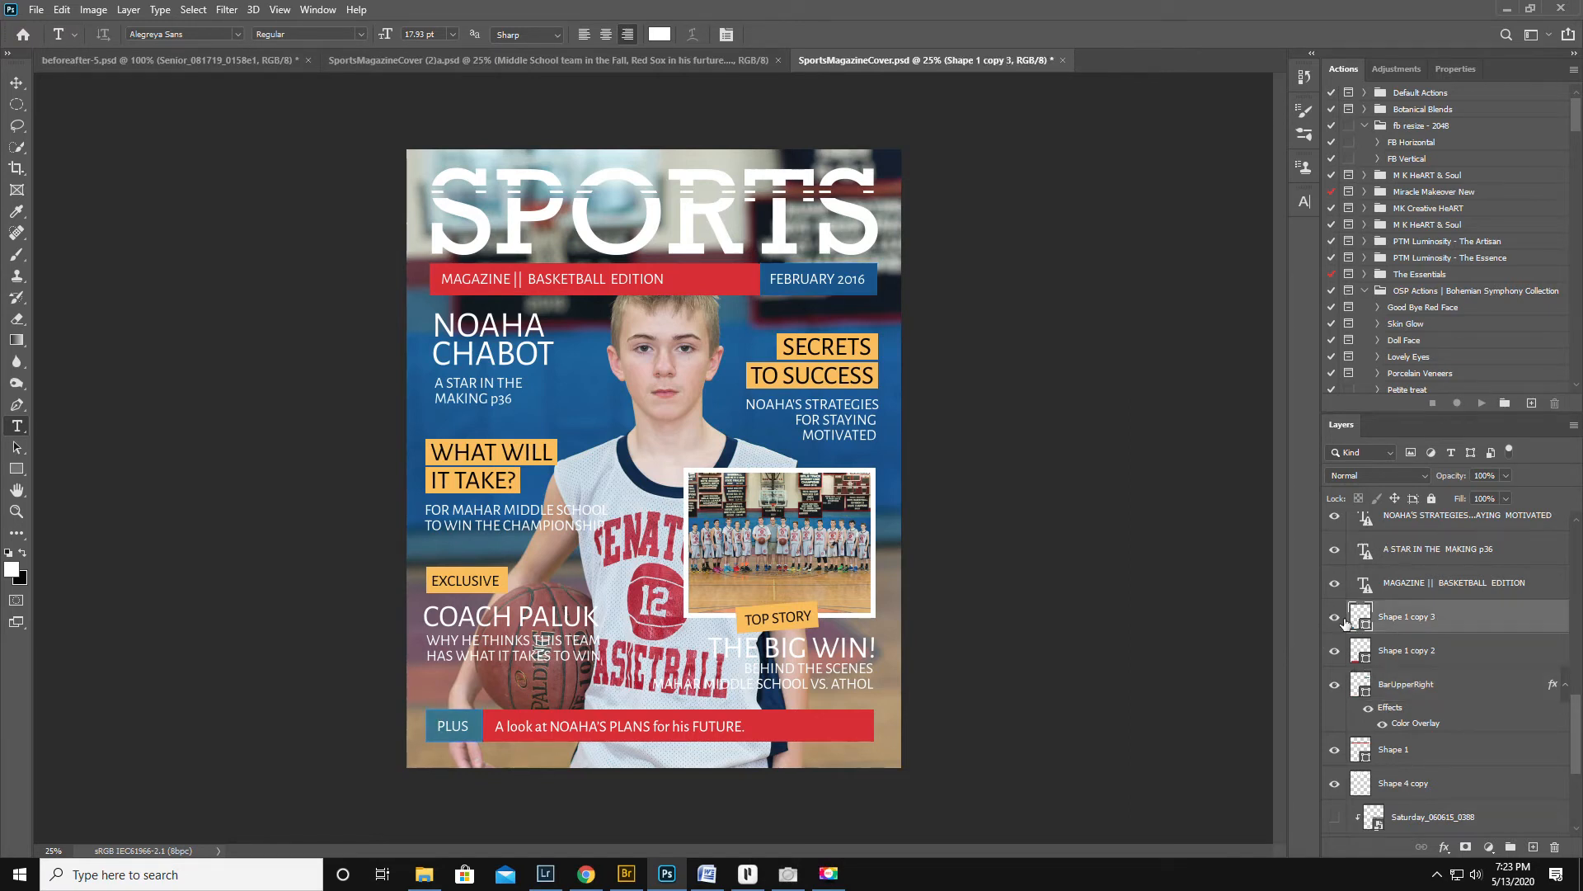
{"action": "left_click", "coordinate": [1334, 618]}
{"action": "left_click", "coordinate": [1335, 618]}
{"action": "double_click", "coordinate": [1471, 618]}
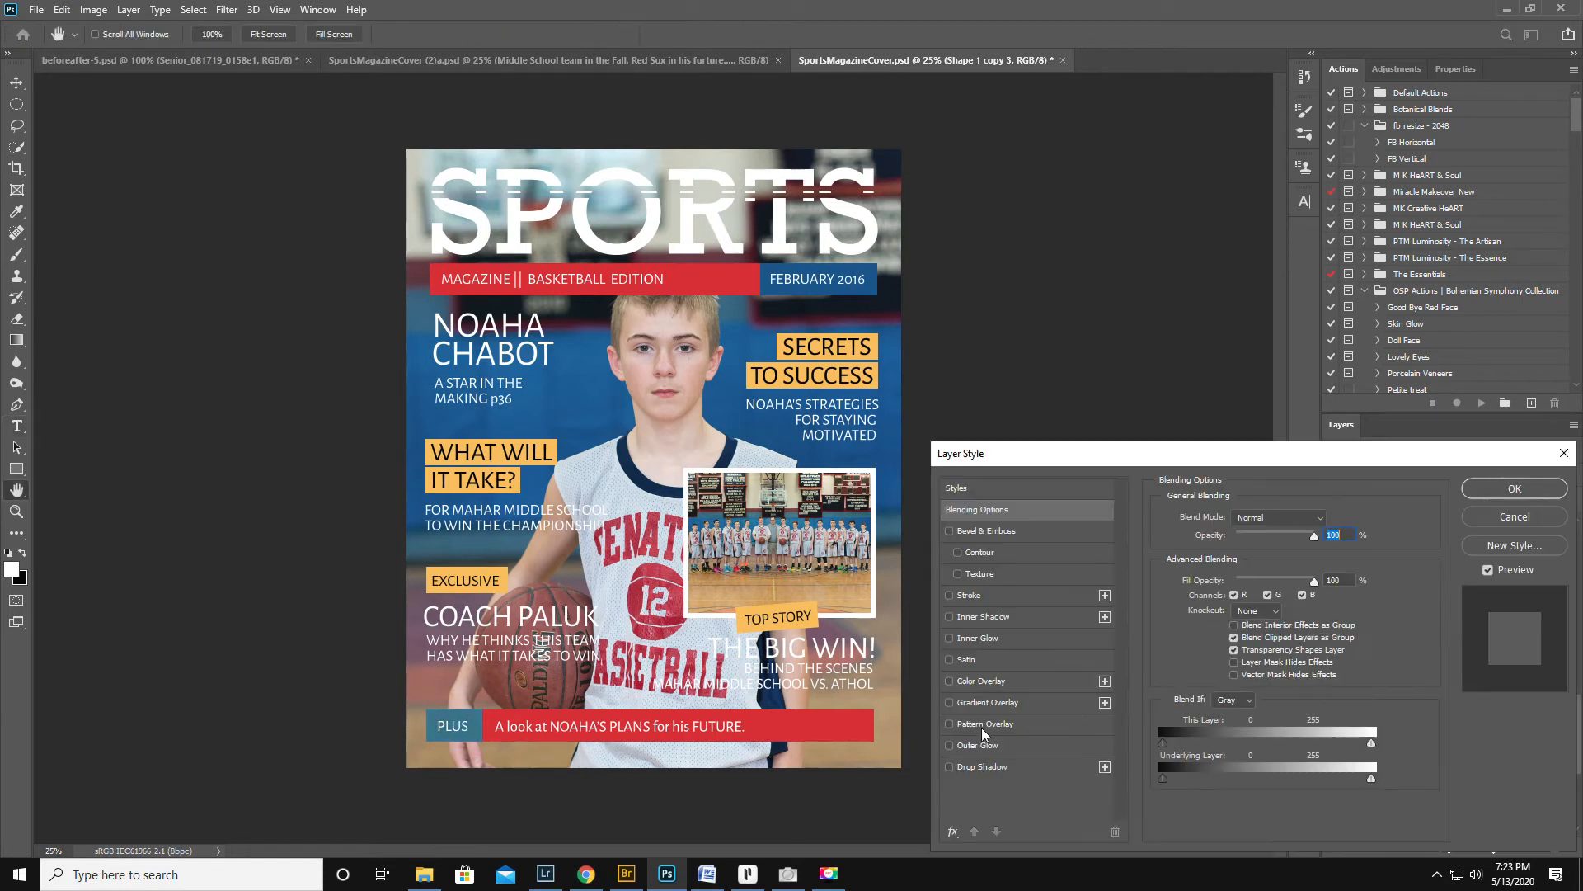
{"action": "left_click", "coordinate": [966, 680]}
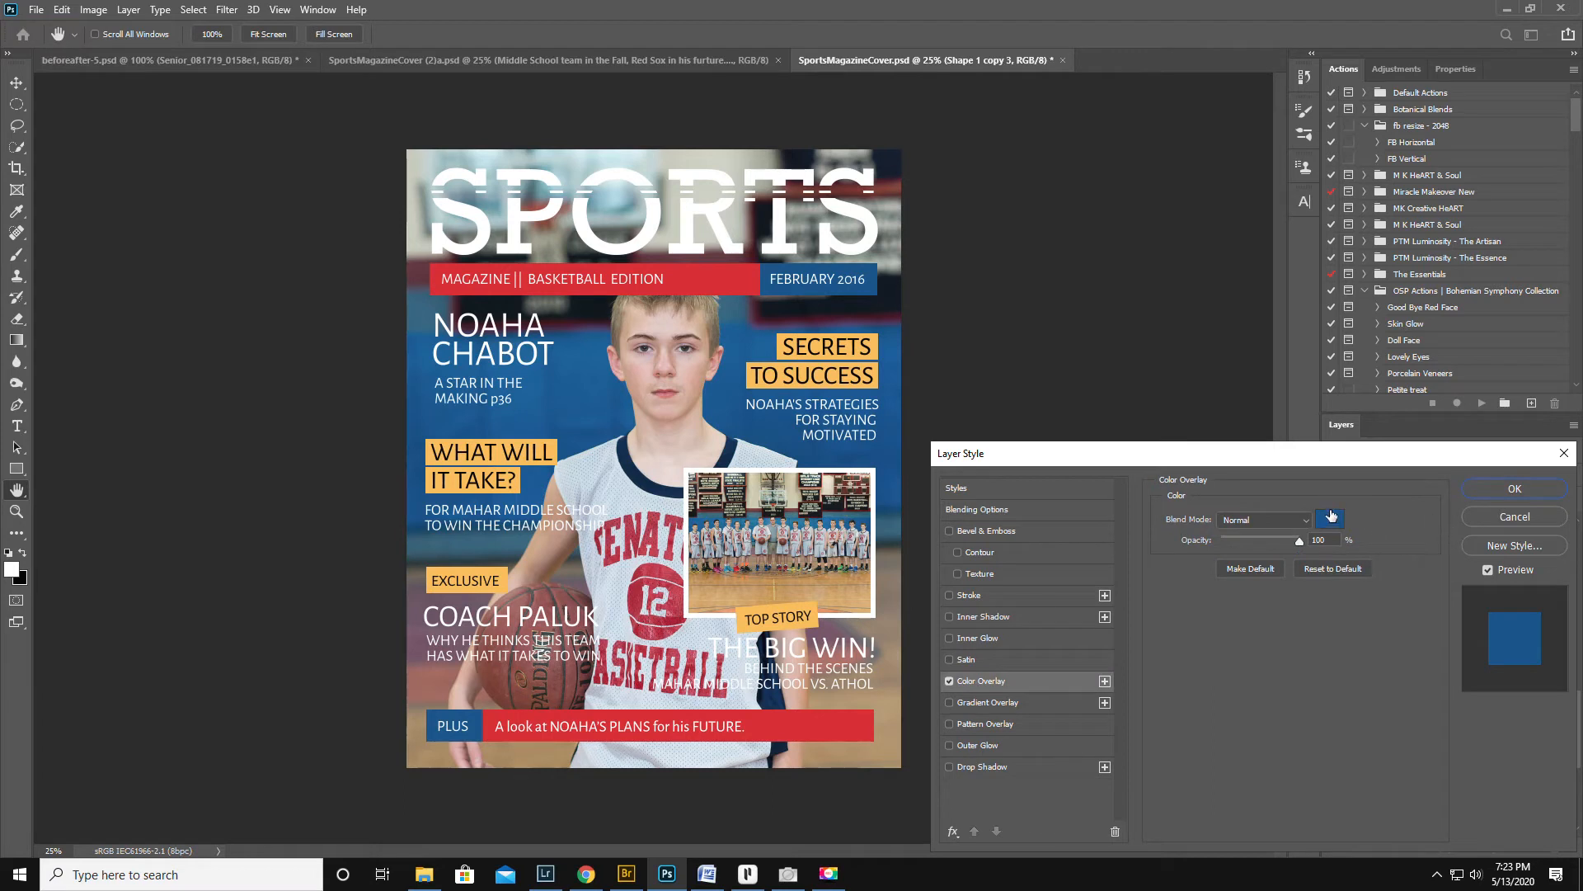
{"action": "left_click", "coordinate": [1517, 489]}
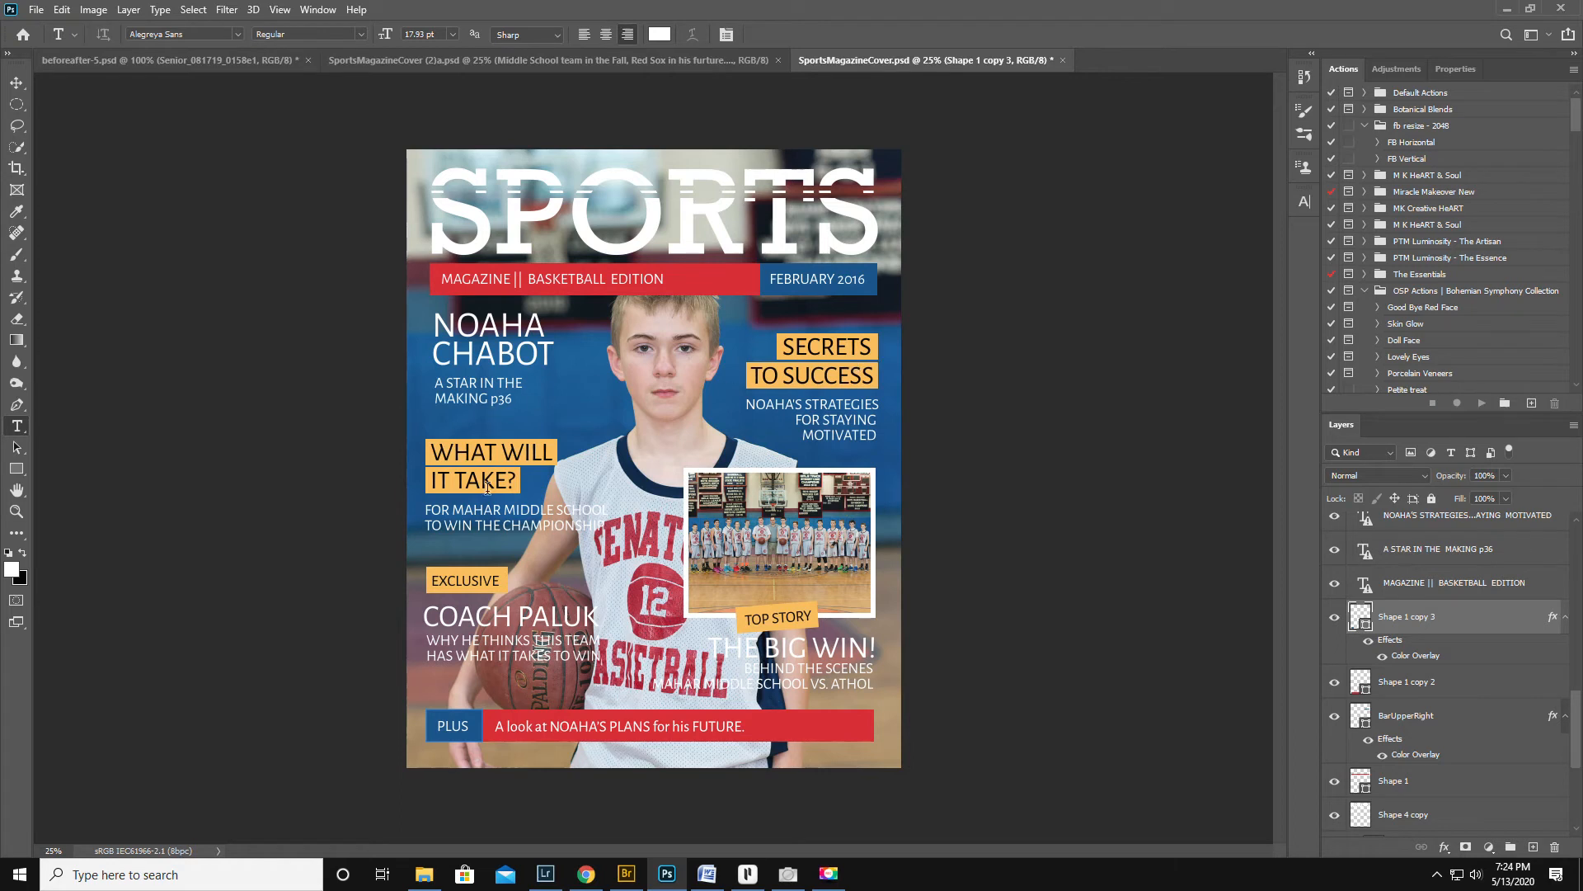
- Open the athlete's name headline above A STAR IN THE MAKING for editing, accept the text layout update and commit it
{"action": "left_click", "coordinate": [485, 323]}
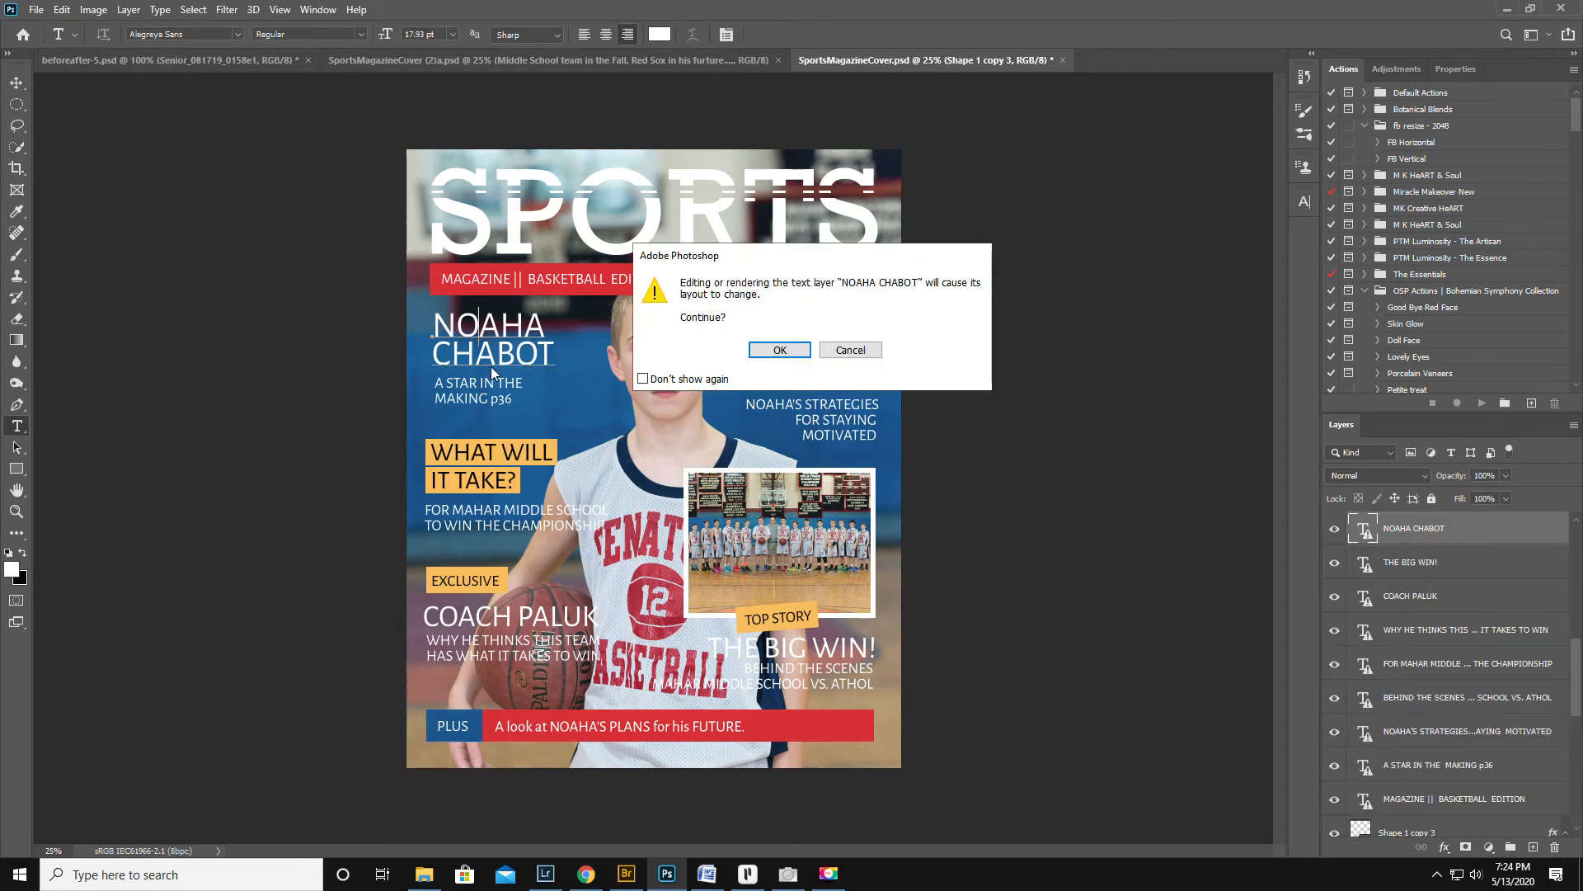
{"action": "left_click", "coordinate": [772, 355]}
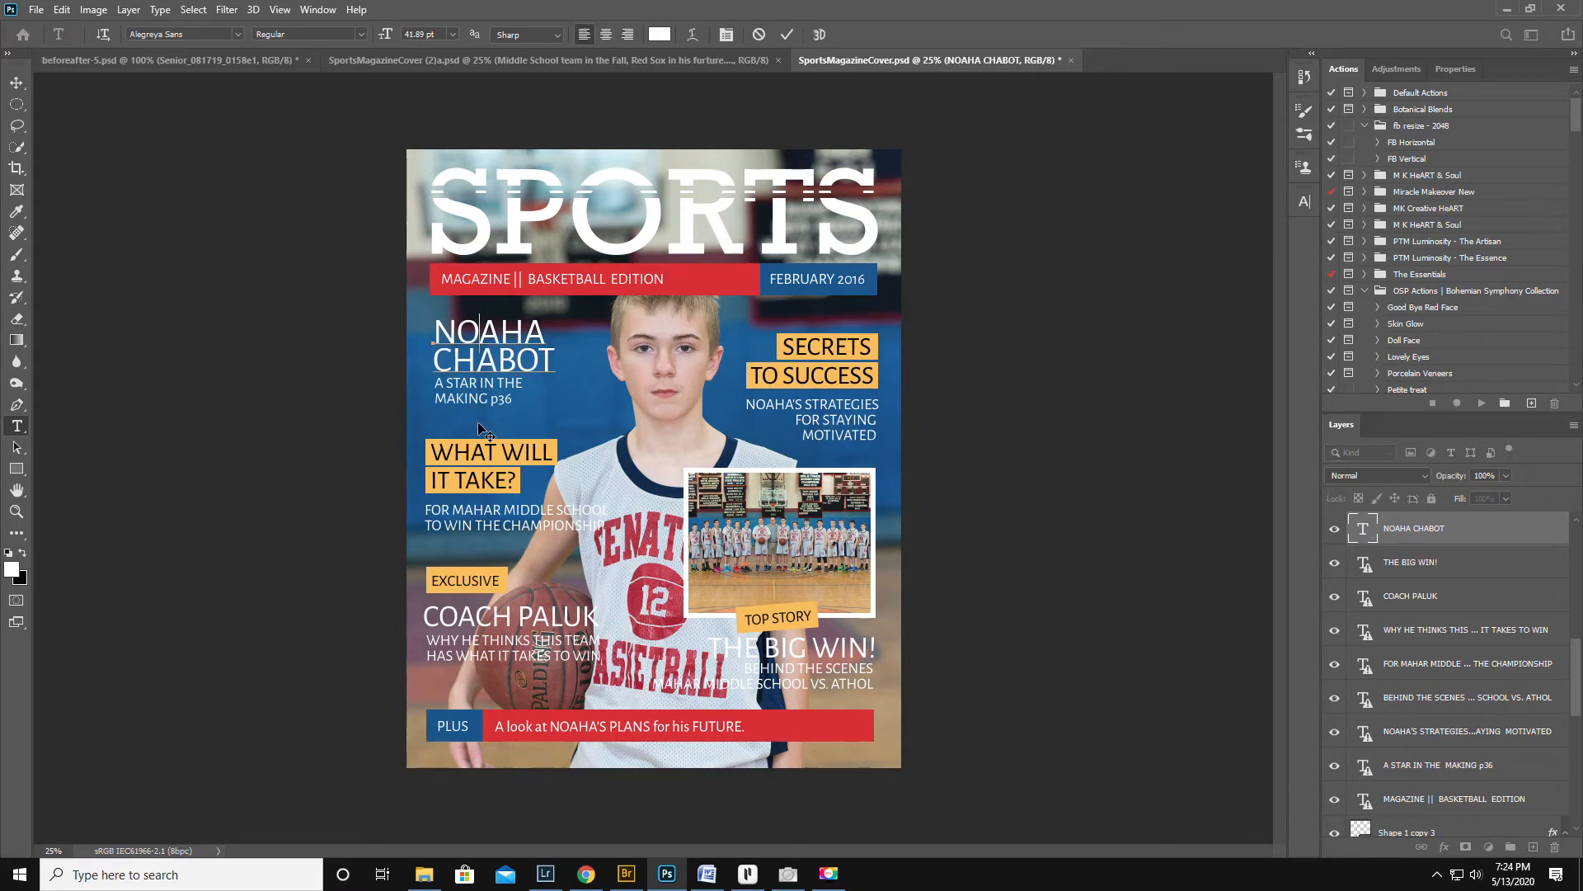
{"action": "left_click", "coordinate": [789, 35]}
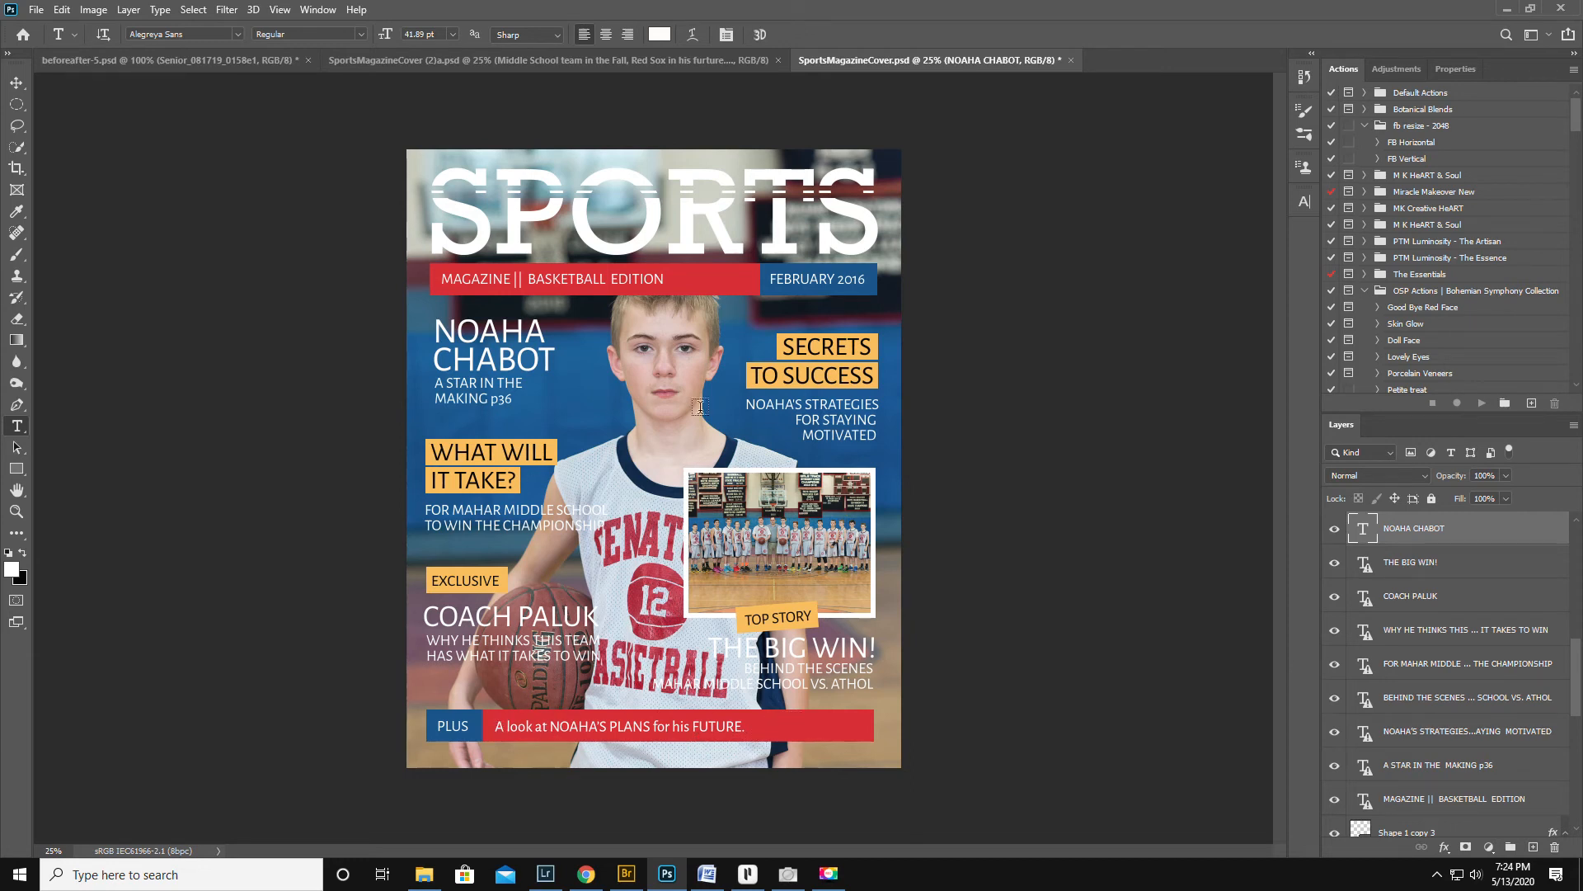
- Enlarge the MAHAR MIDDLE SCHOOL VS. ATHOL line under THE BIG WIN! to 21.93 pt
{"action": "left_click", "coordinate": [661, 686]}
{"action": "left_click", "coordinate": [795, 350]}
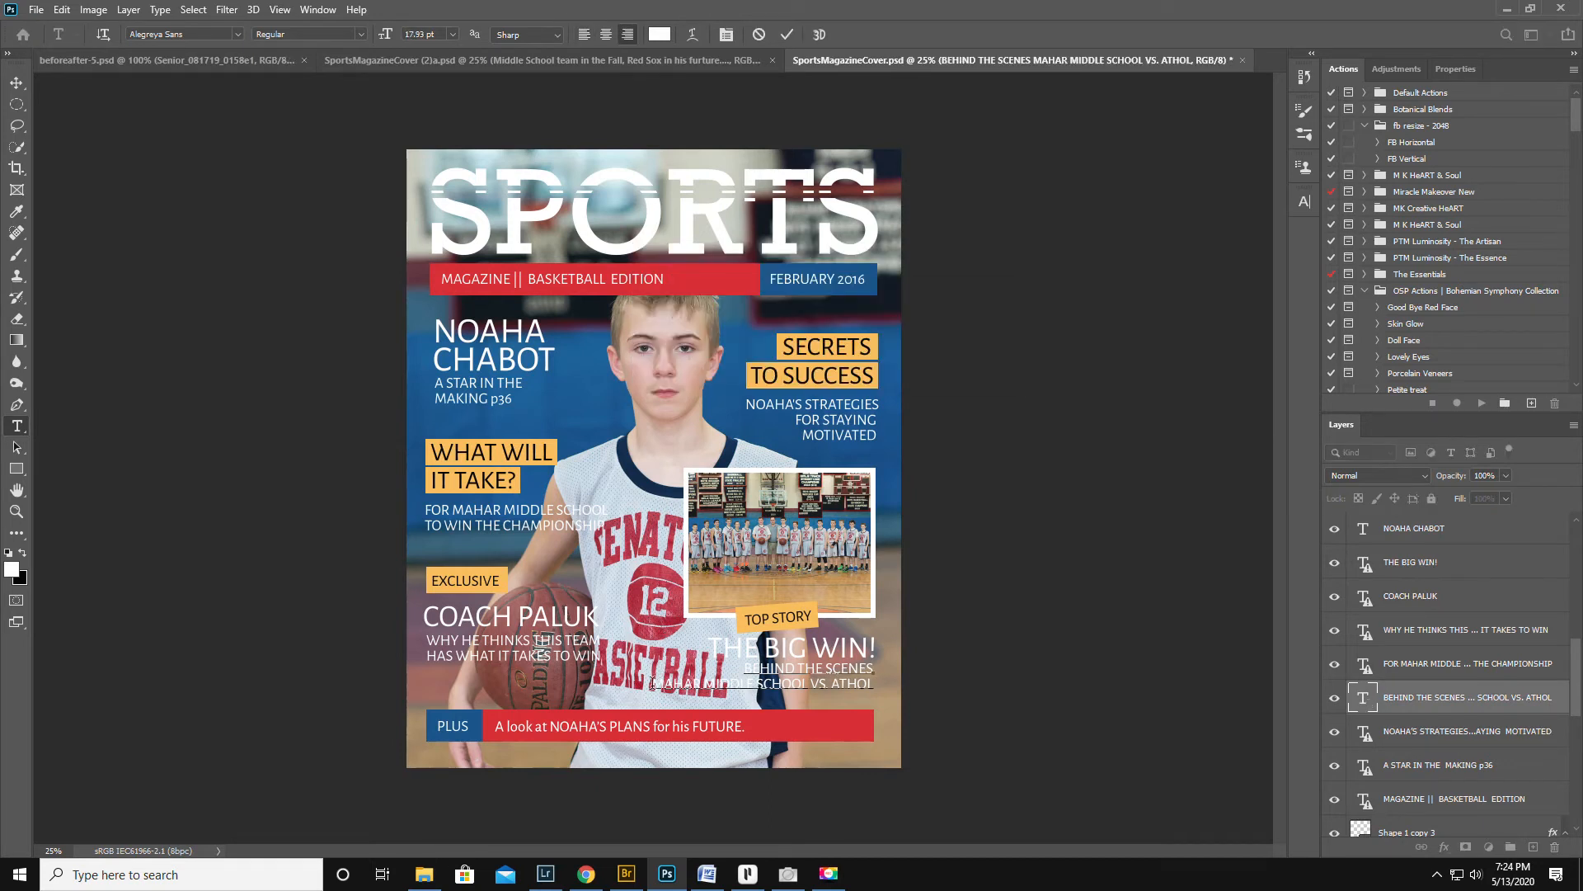
{"action": "left_click_drag", "start_coordinate": [652, 683], "coordinate": [898, 691]}
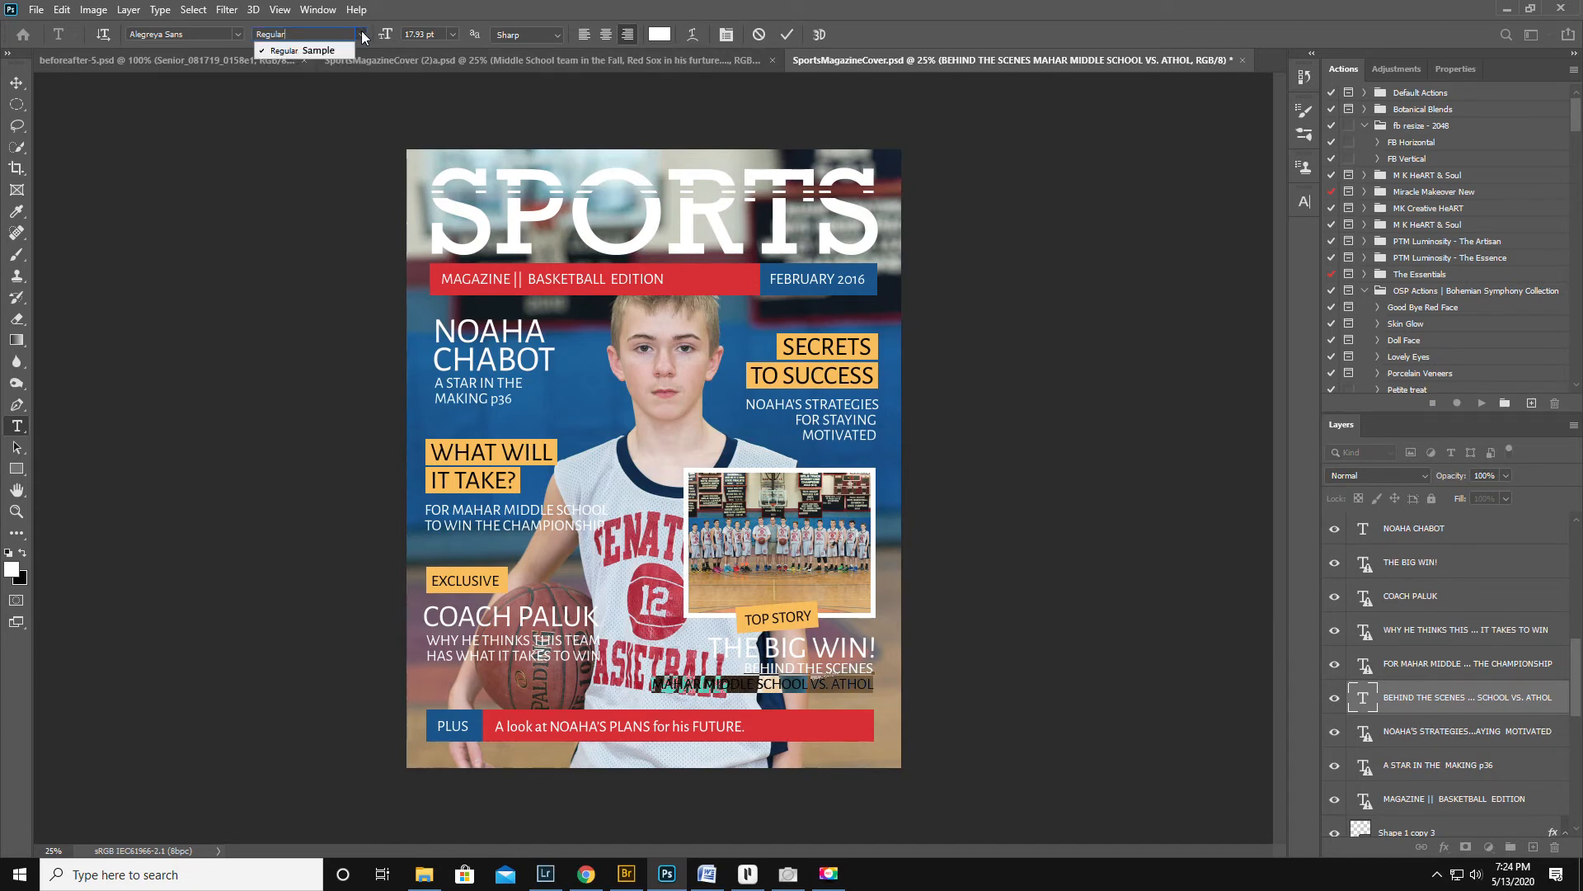
{"action": "left_click_drag", "start_coordinate": [388, 37], "coordinate": [392, 38]}
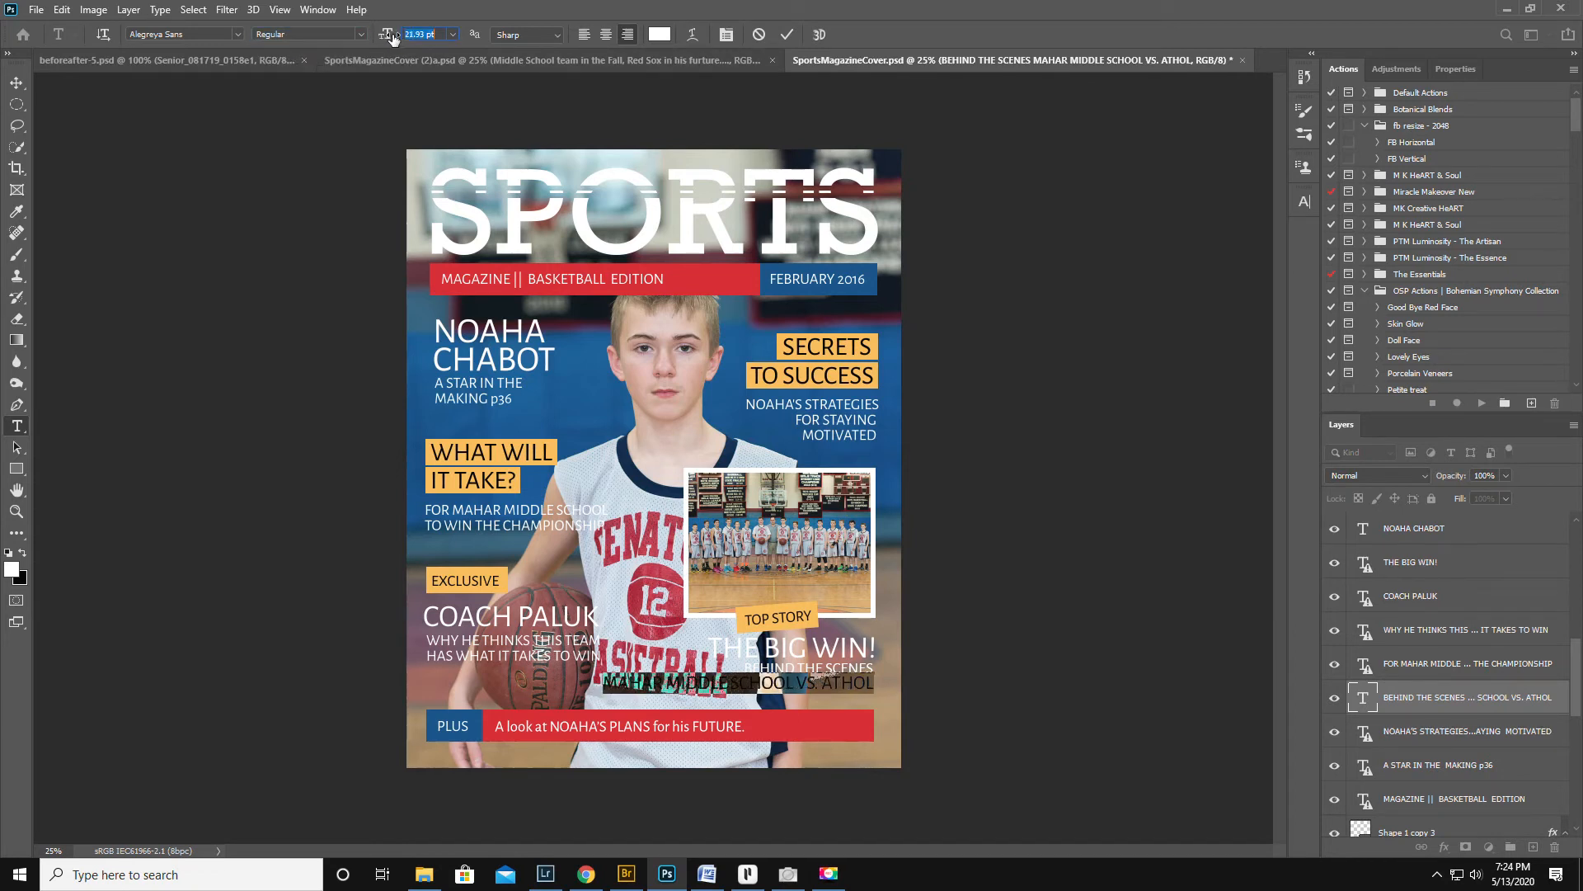
{"action": "key", "text": "shift+Tab"}
- Apply Faux Bold to the selected MAHAR MIDDLE SCHOOL VS. ATHOL line and commit the text edit
{"action": "left_click", "coordinate": [1304, 200]}
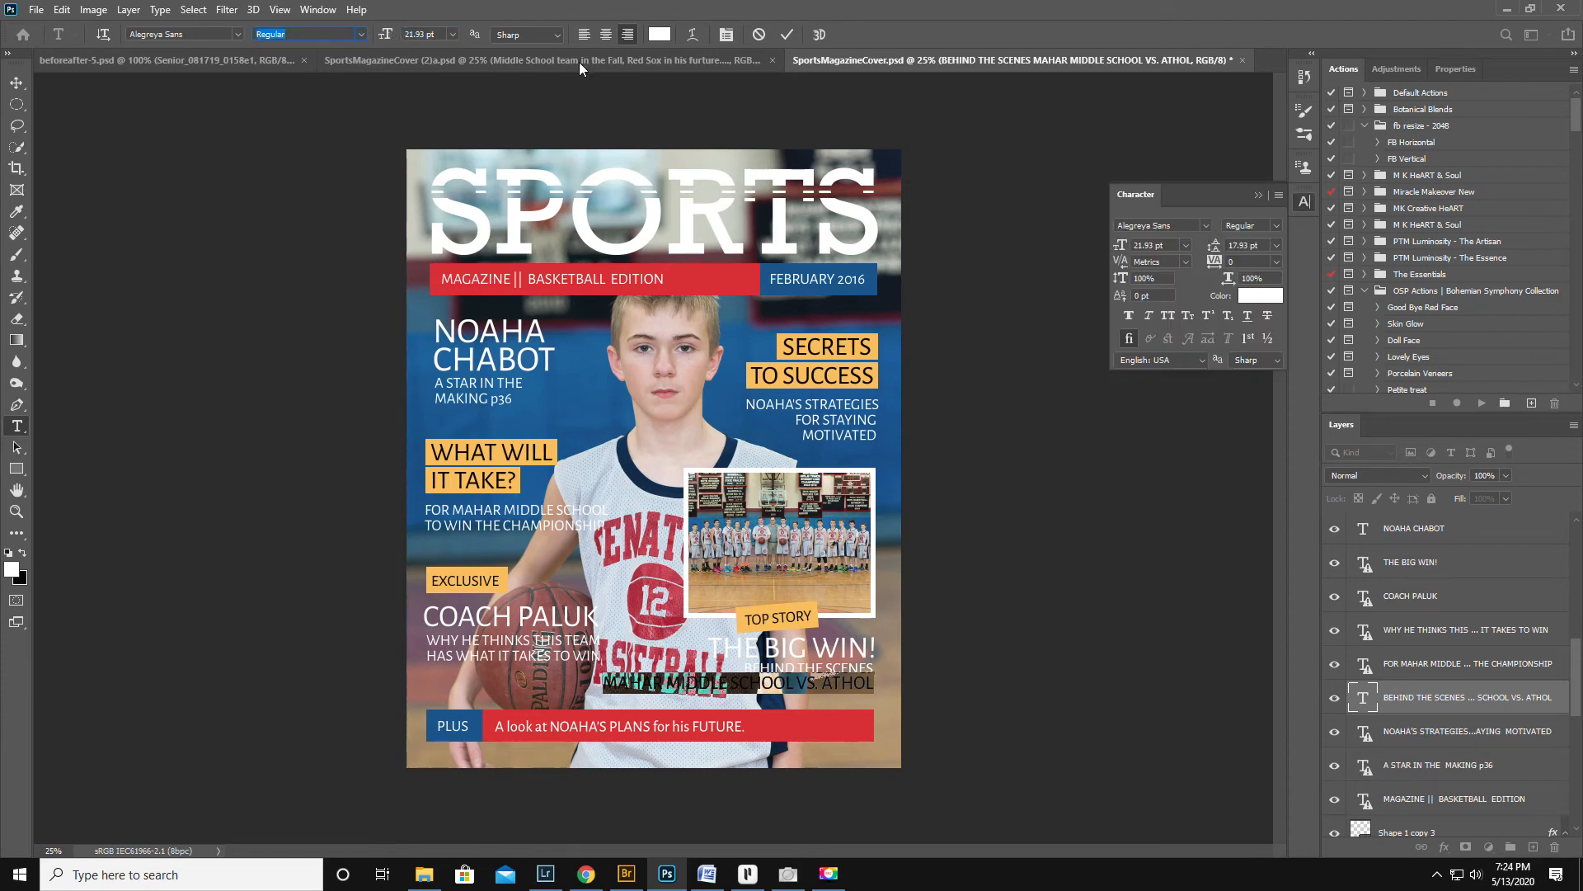
{"action": "left_click", "coordinate": [318, 9]}
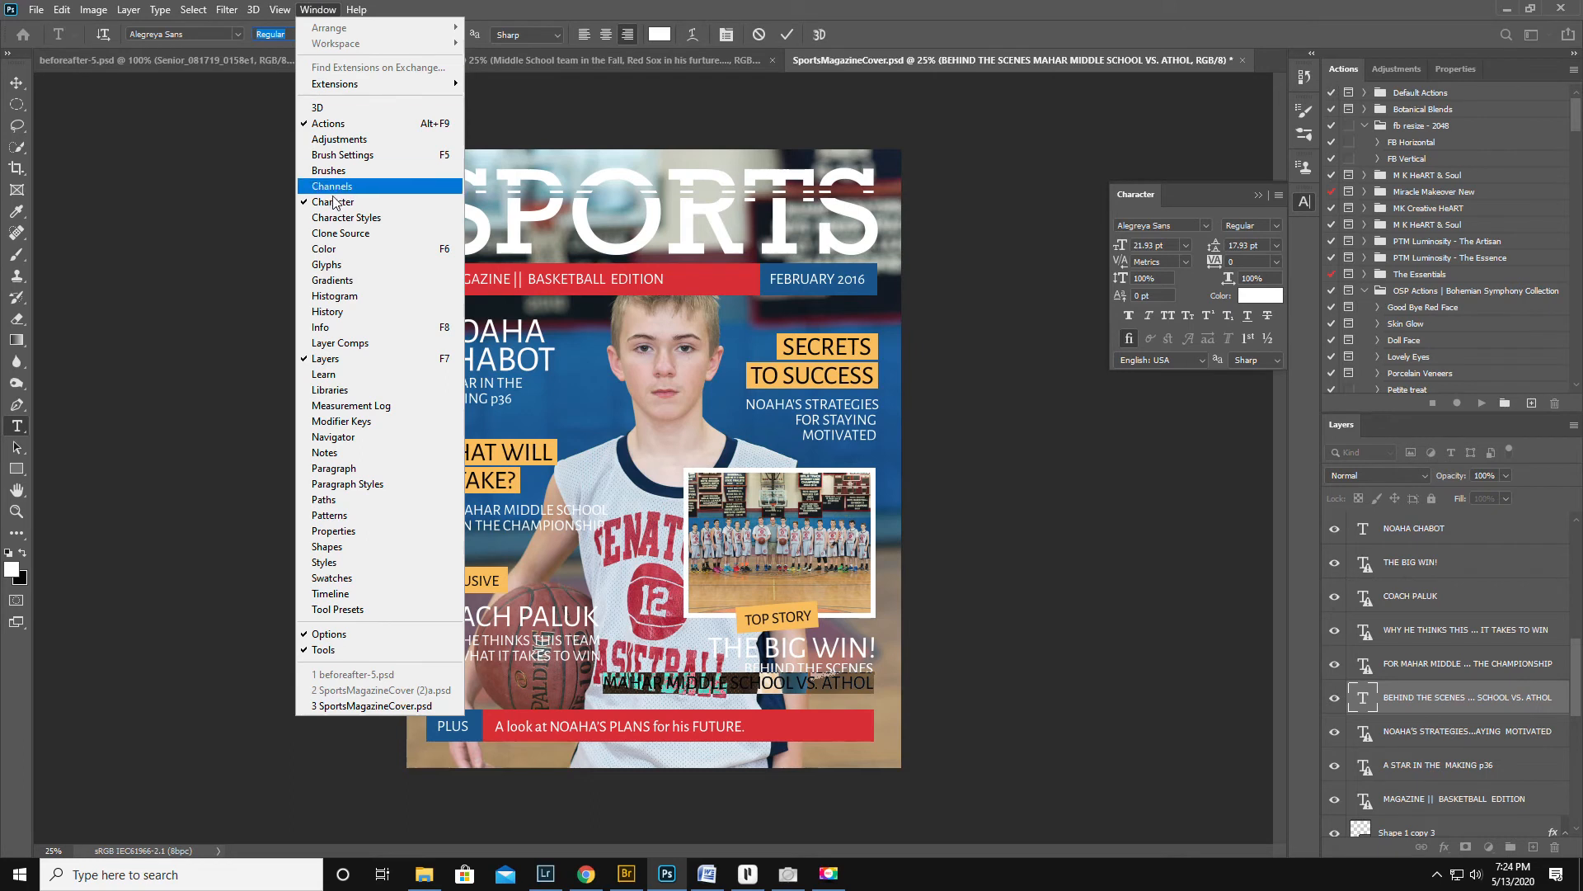
{"action": "left_click", "coordinate": [1199, 189]}
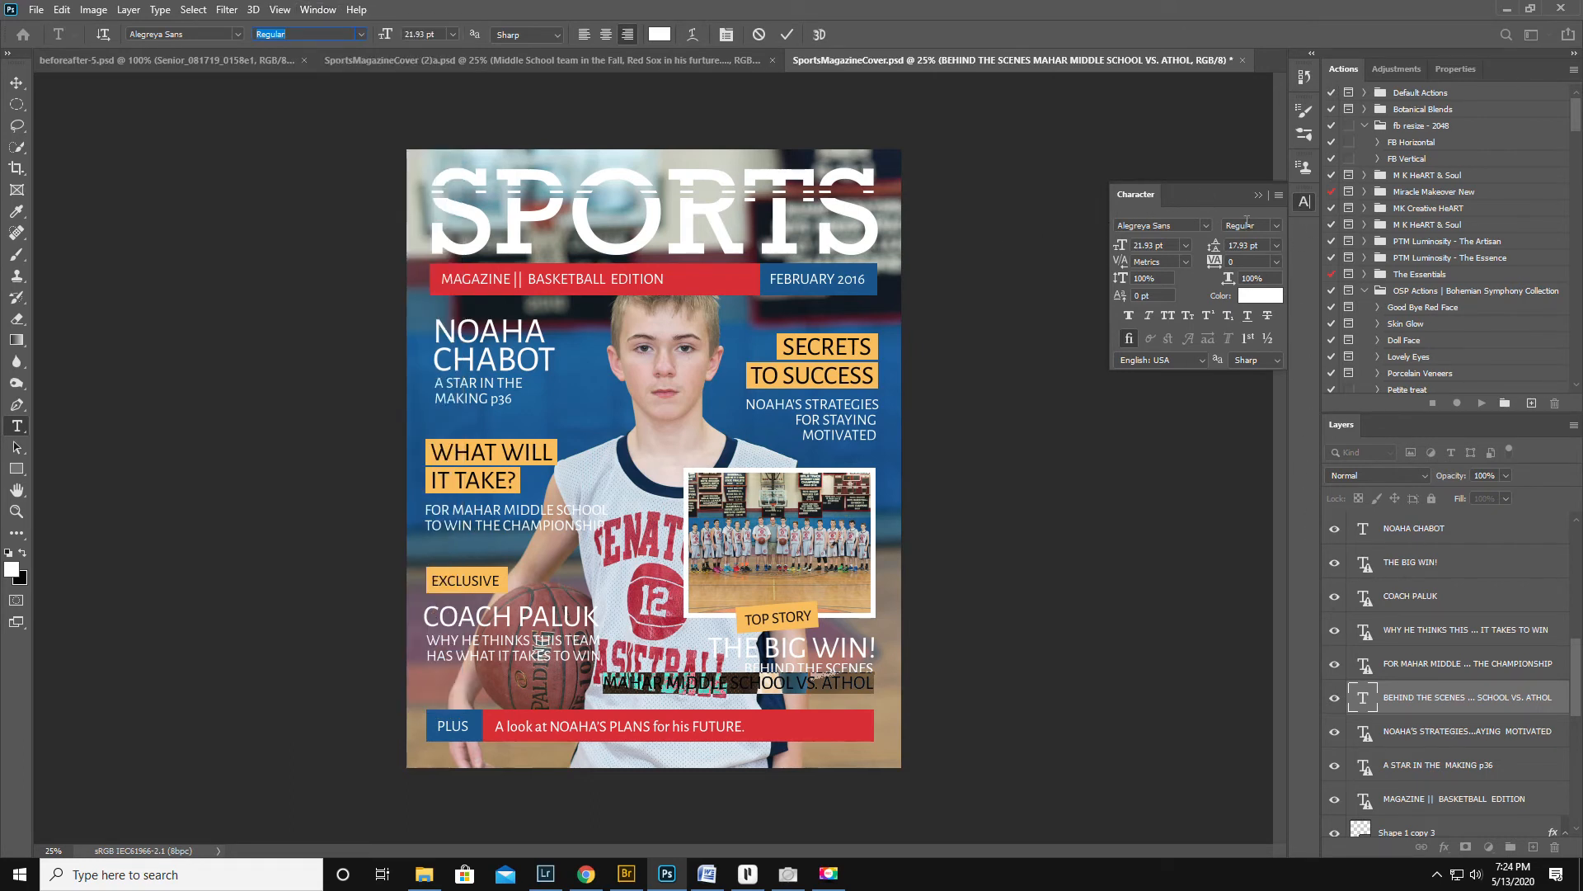
{"action": "left_click", "coordinate": [1126, 315]}
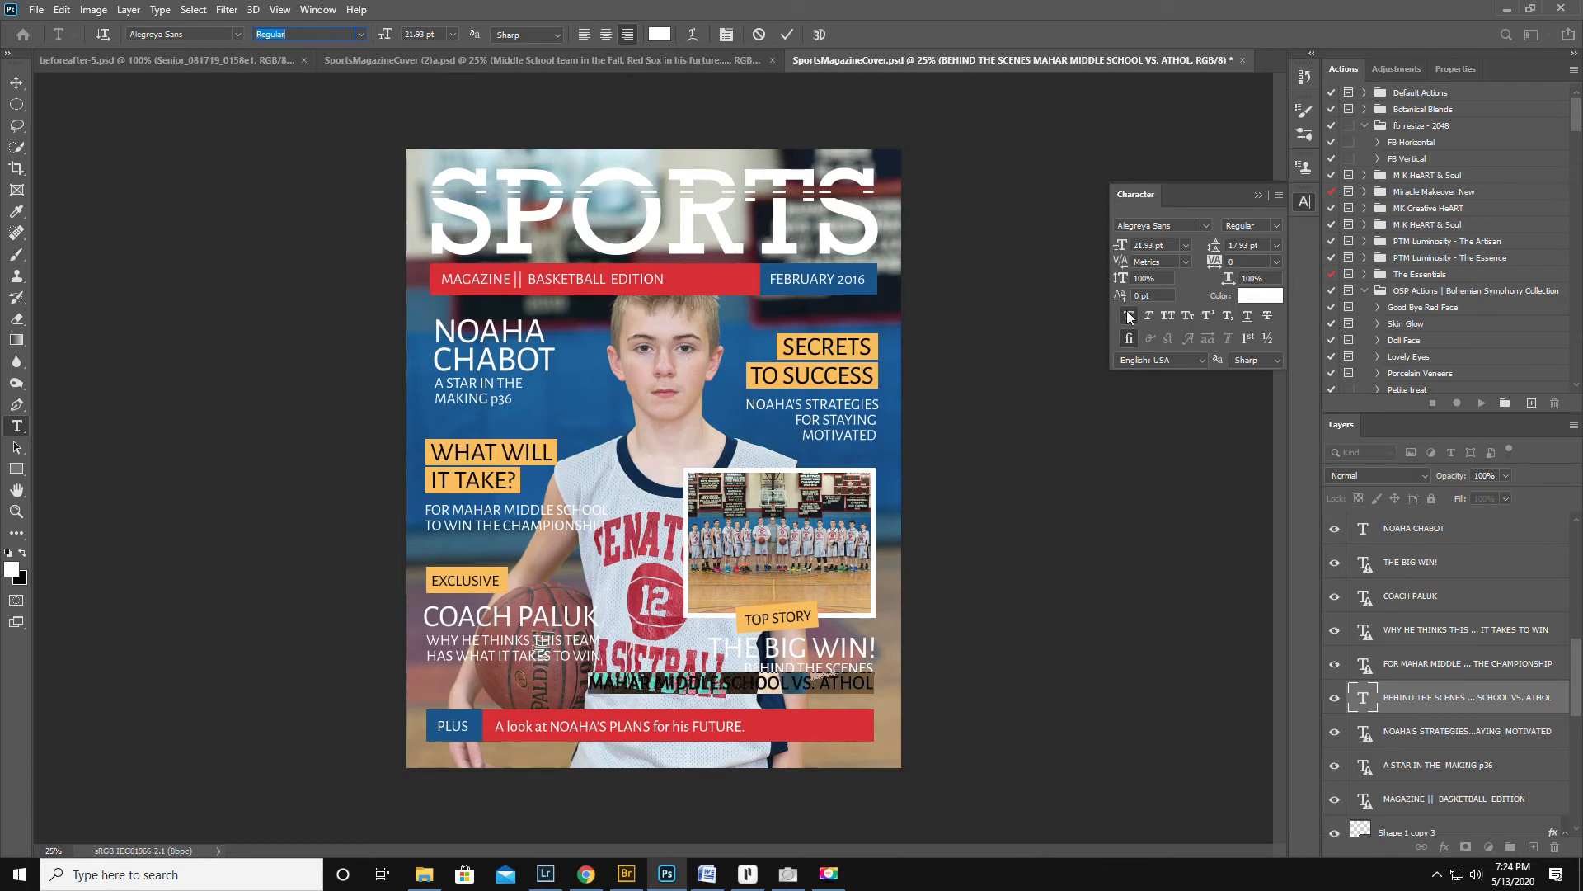
{"action": "left_click", "coordinate": [787, 35]}
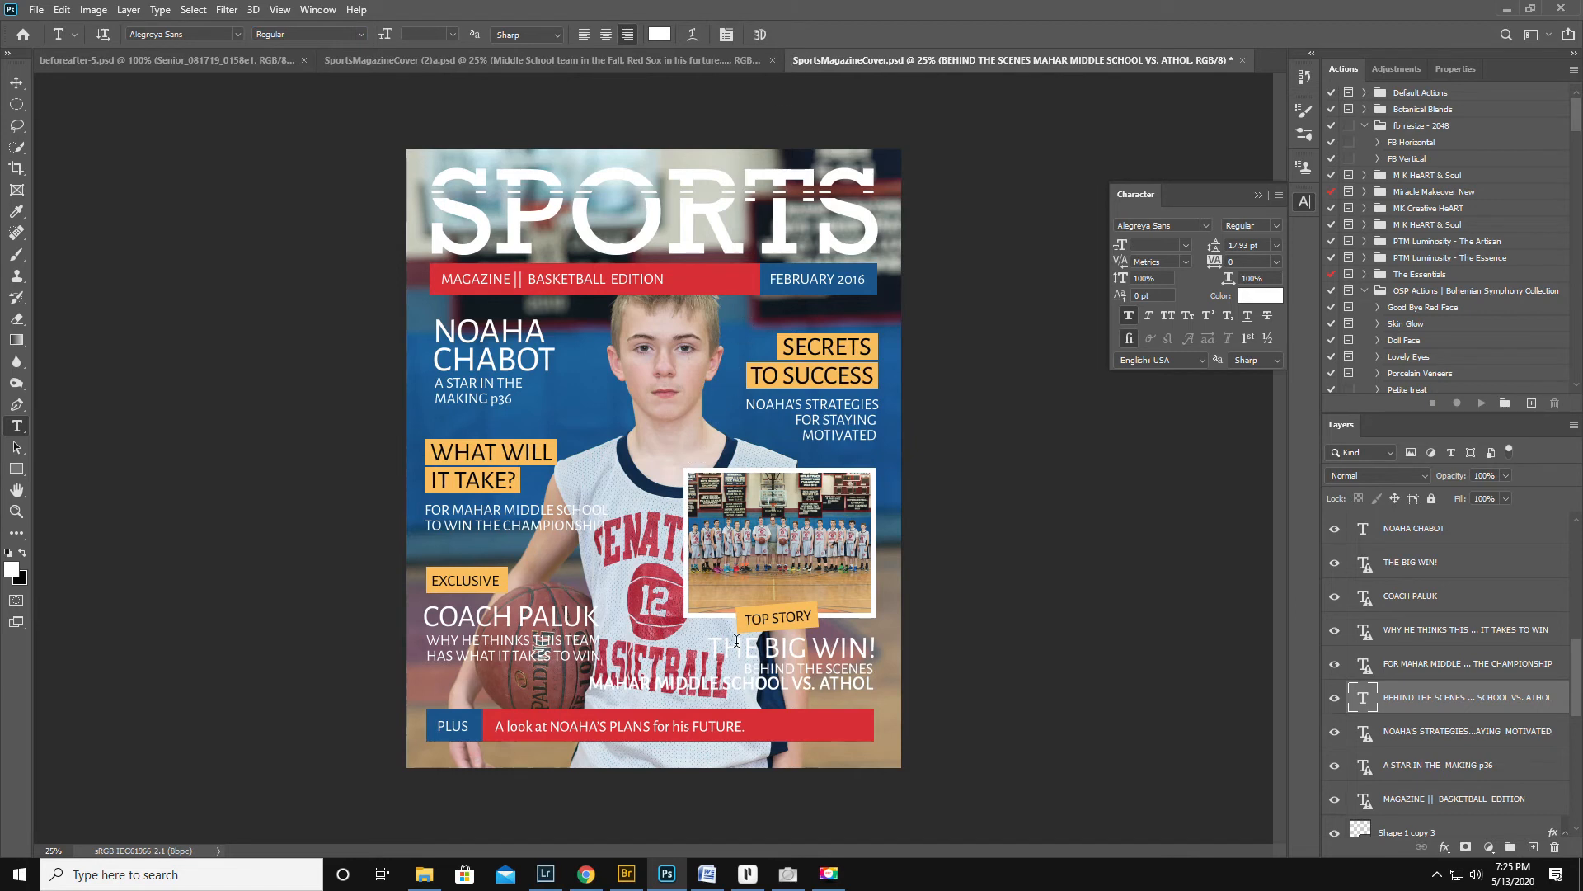
- Insert a line break before VS. ATHOL so it sits on its own line below MAHAR MIDDLE SCHOOL
{"action": "left_click", "coordinate": [794, 679]}
{"action": "left_click", "coordinate": [814, 675]}
{"action": "key", "text": "Return"}
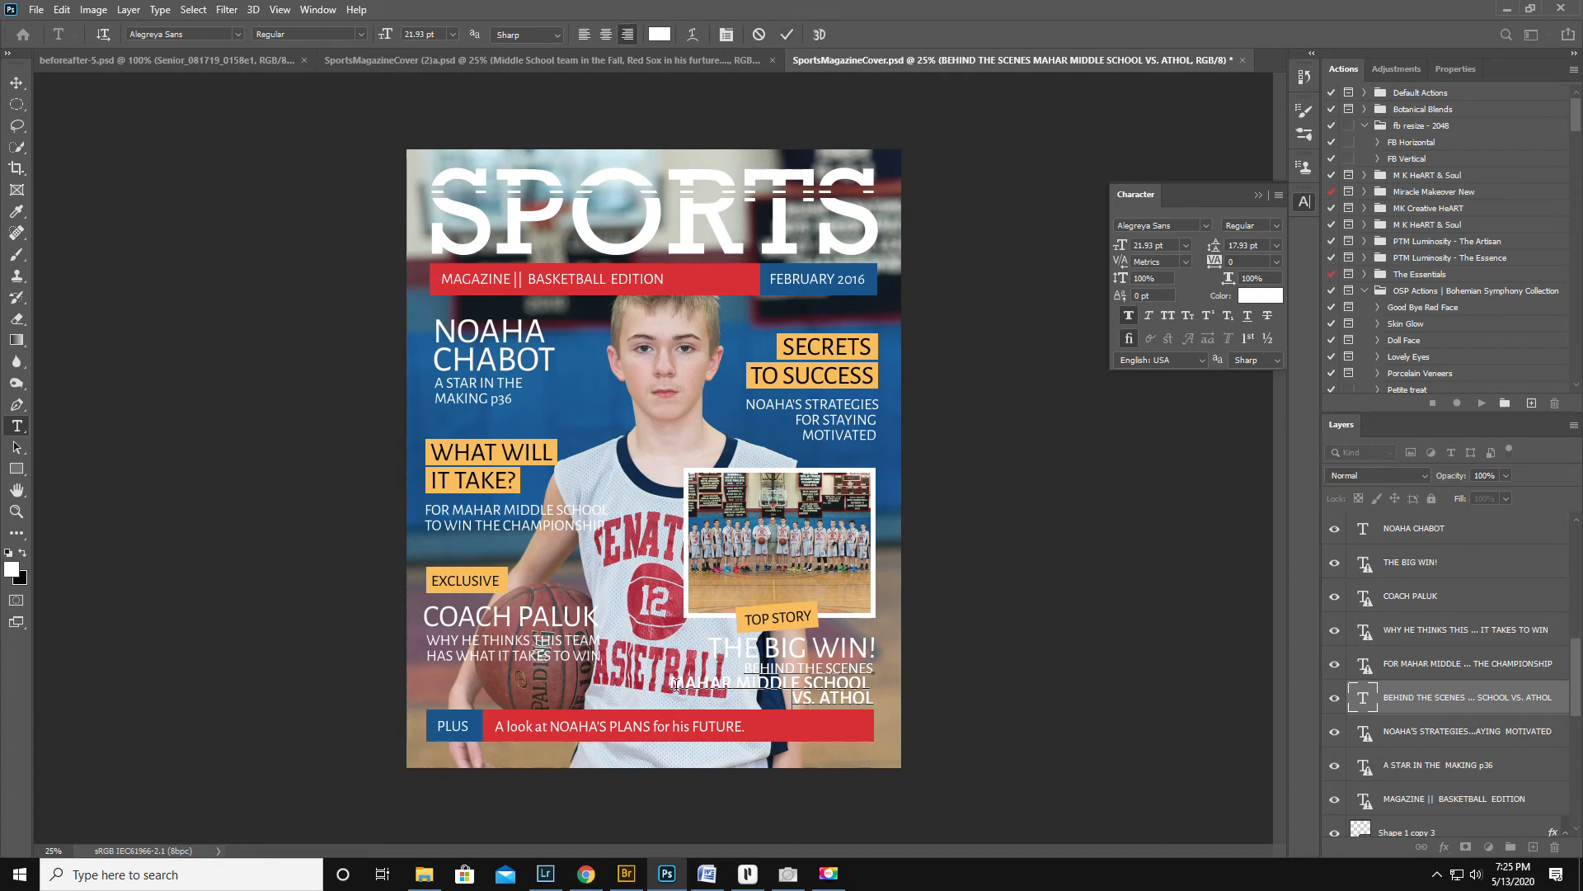
- Recolour the words MAHAR MIDDLE SCHOOL with blue #02558f sampled from the photo background, commit the text and collapse the character settings
{"action": "left_click_drag", "start_coordinate": [668, 681], "coordinate": [879, 681]}
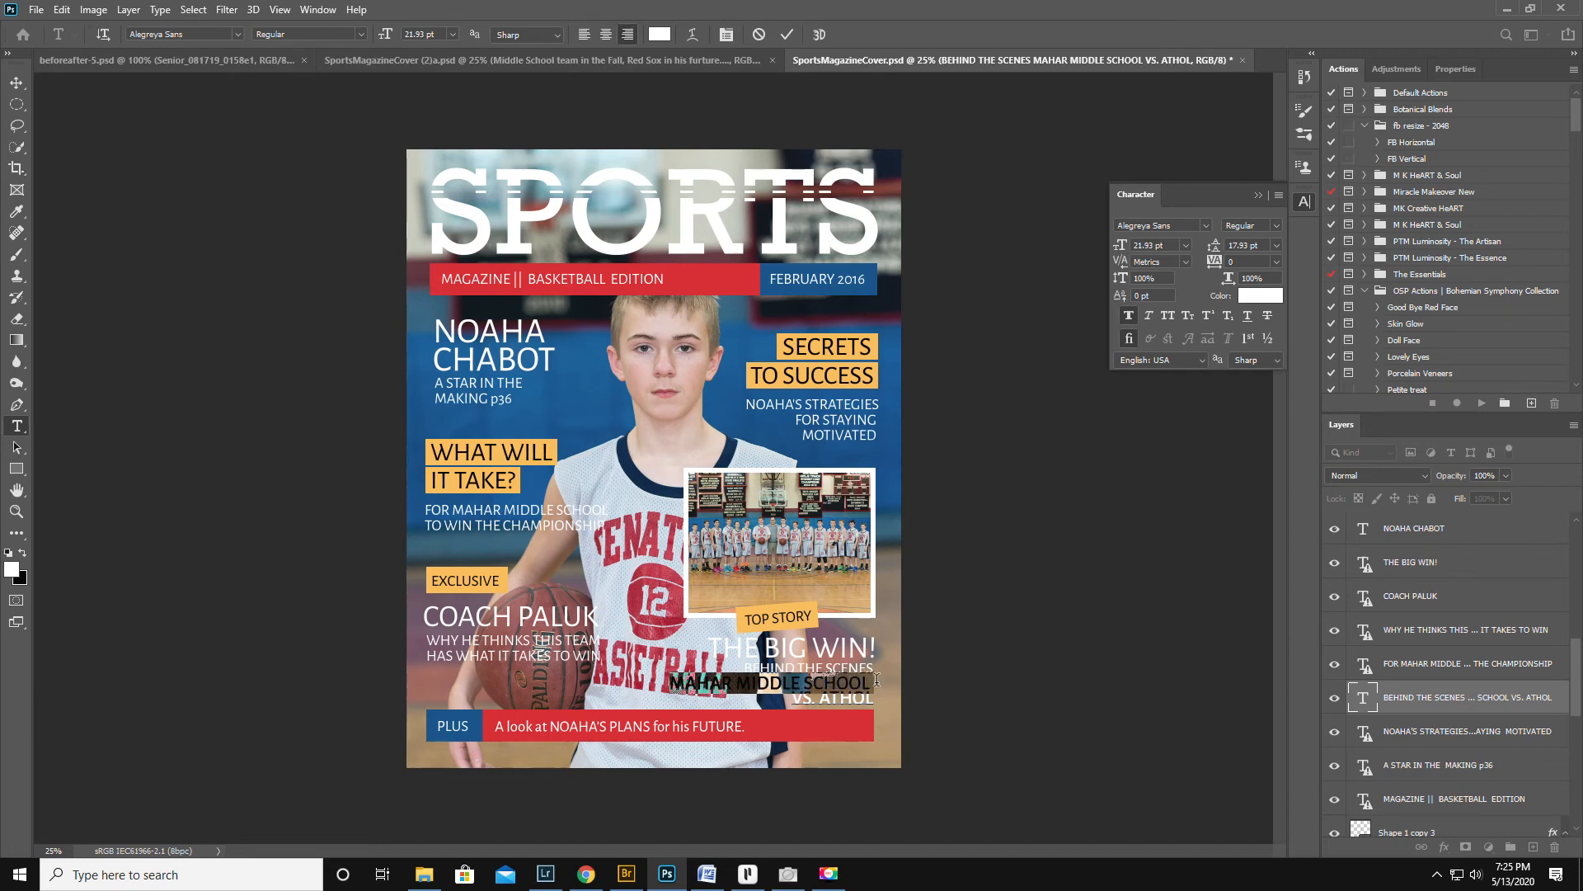
{"action": "left_click", "coordinate": [660, 34]}
{"action": "left_click", "coordinate": [599, 408]}
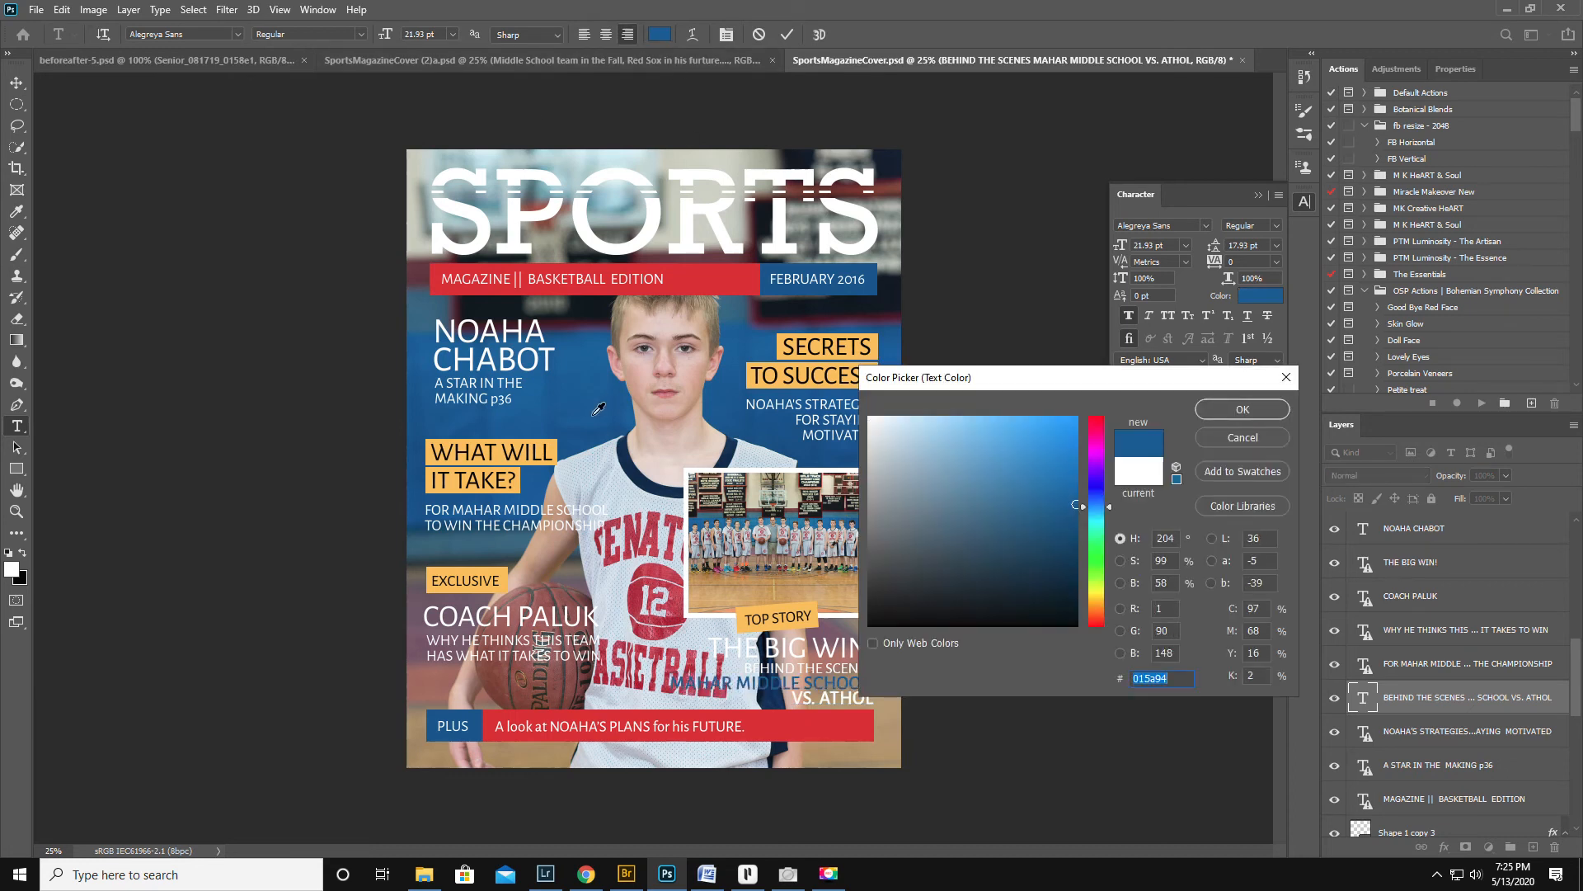
{"action": "left_click", "coordinate": [645, 470]}
{"action": "left_click", "coordinate": [614, 422]}
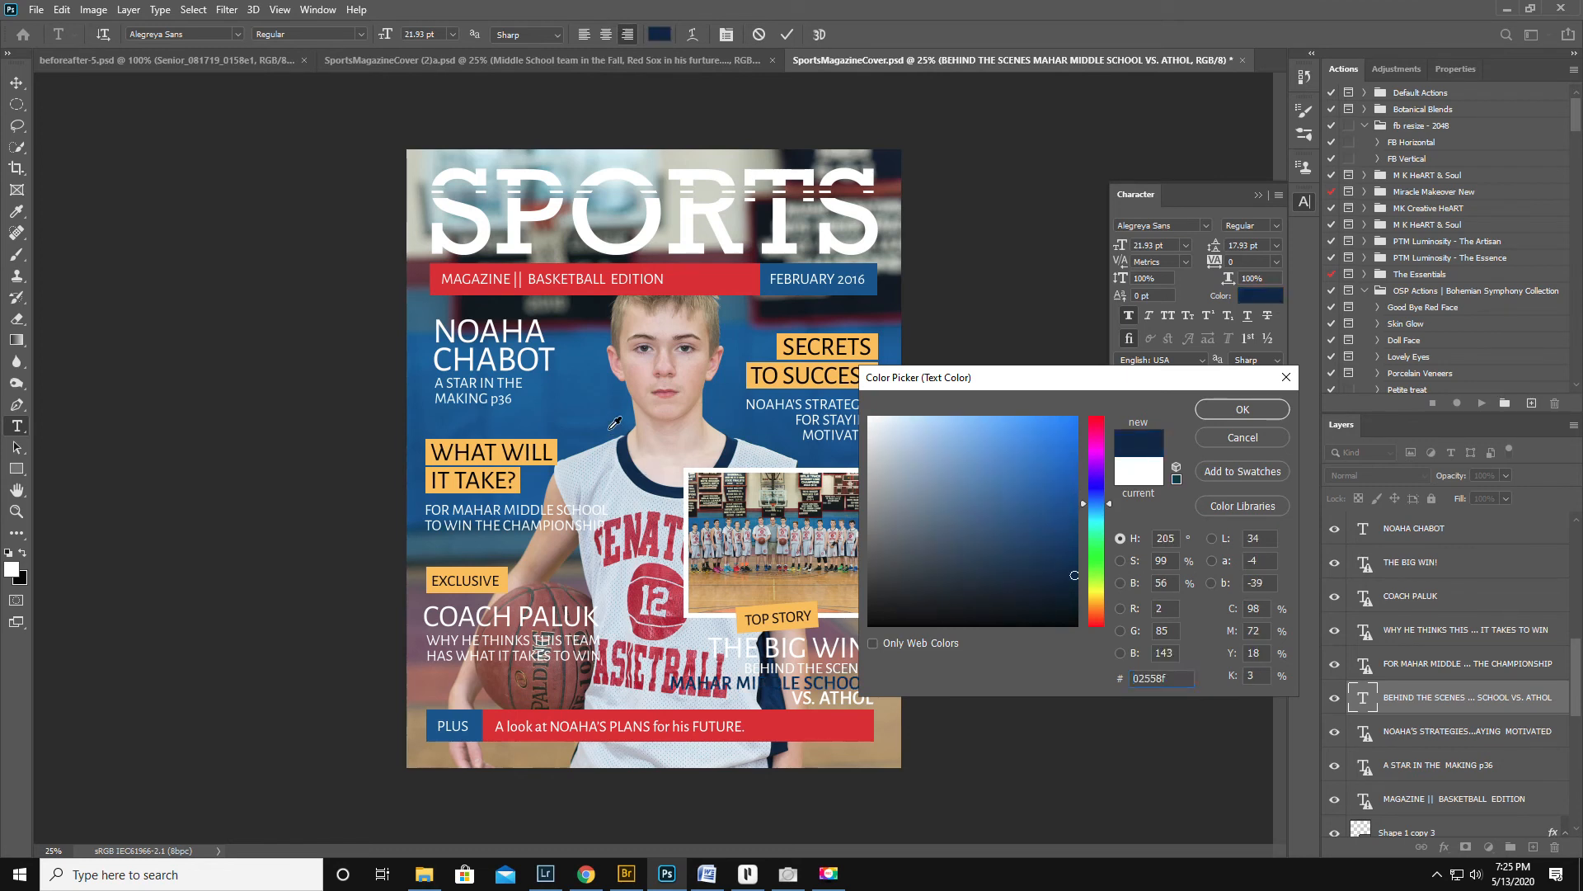
{"action": "left_click", "coordinate": [1268, 407]}
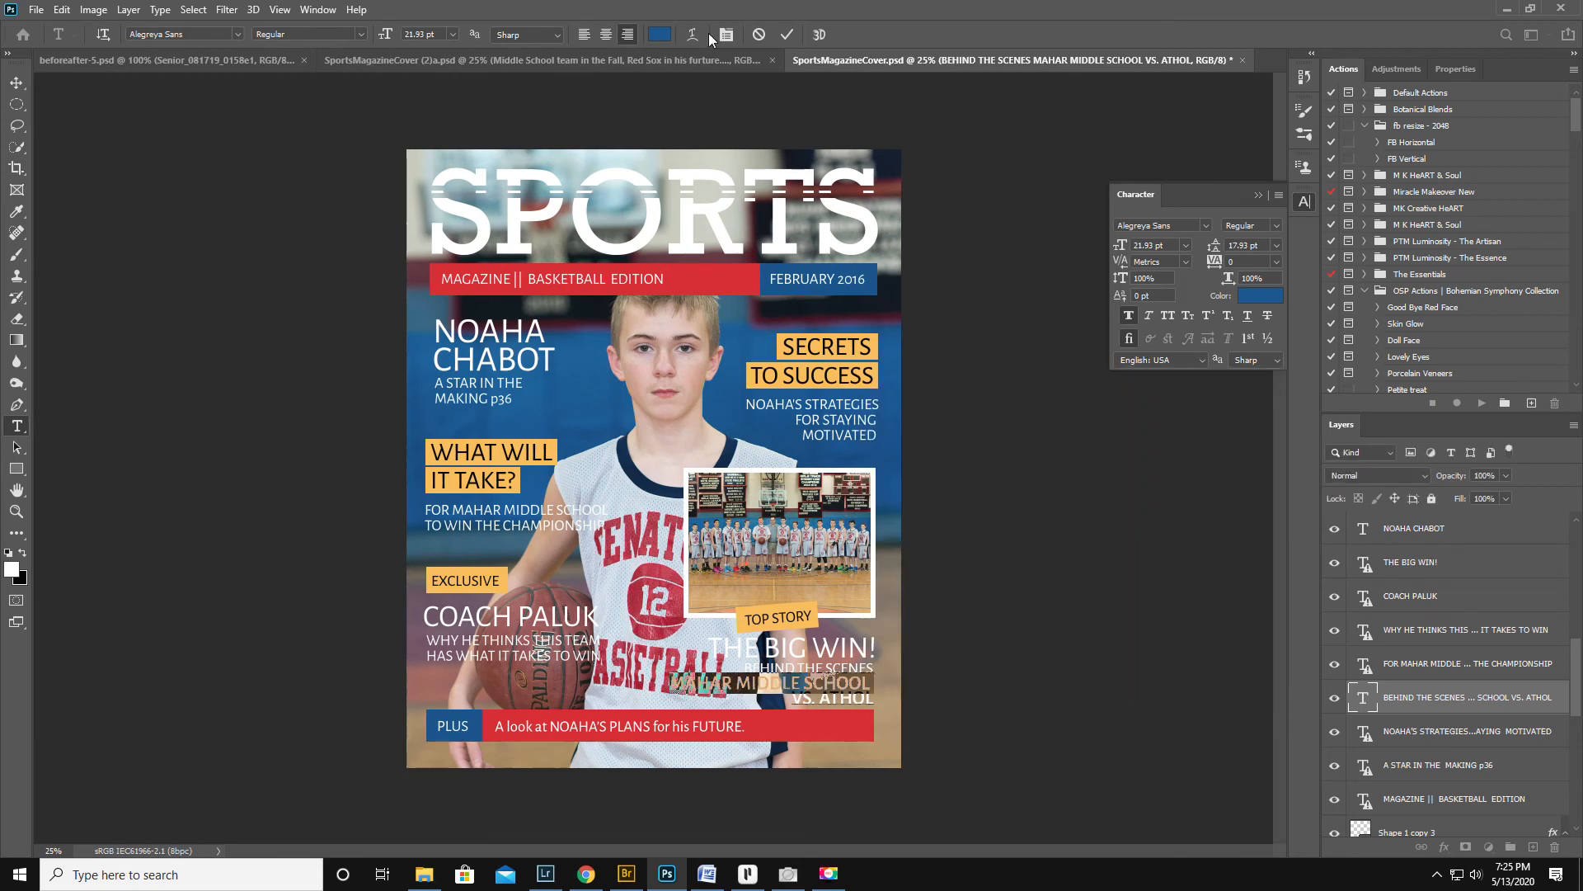
{"action": "left_click", "coordinate": [789, 34]}
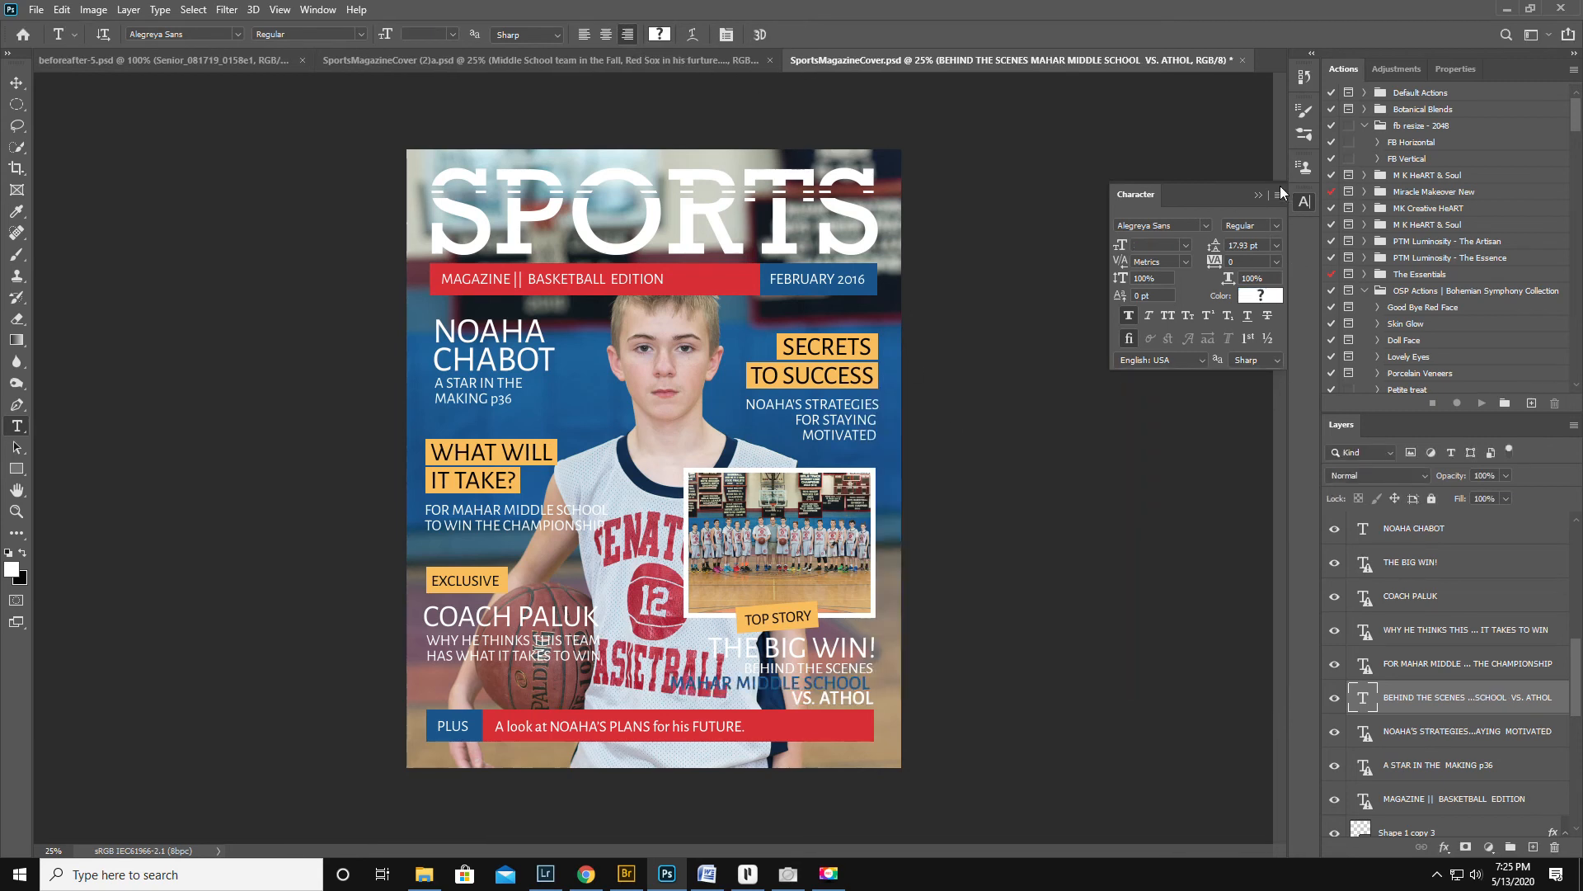
{"action": "left_click", "coordinate": [1257, 194]}
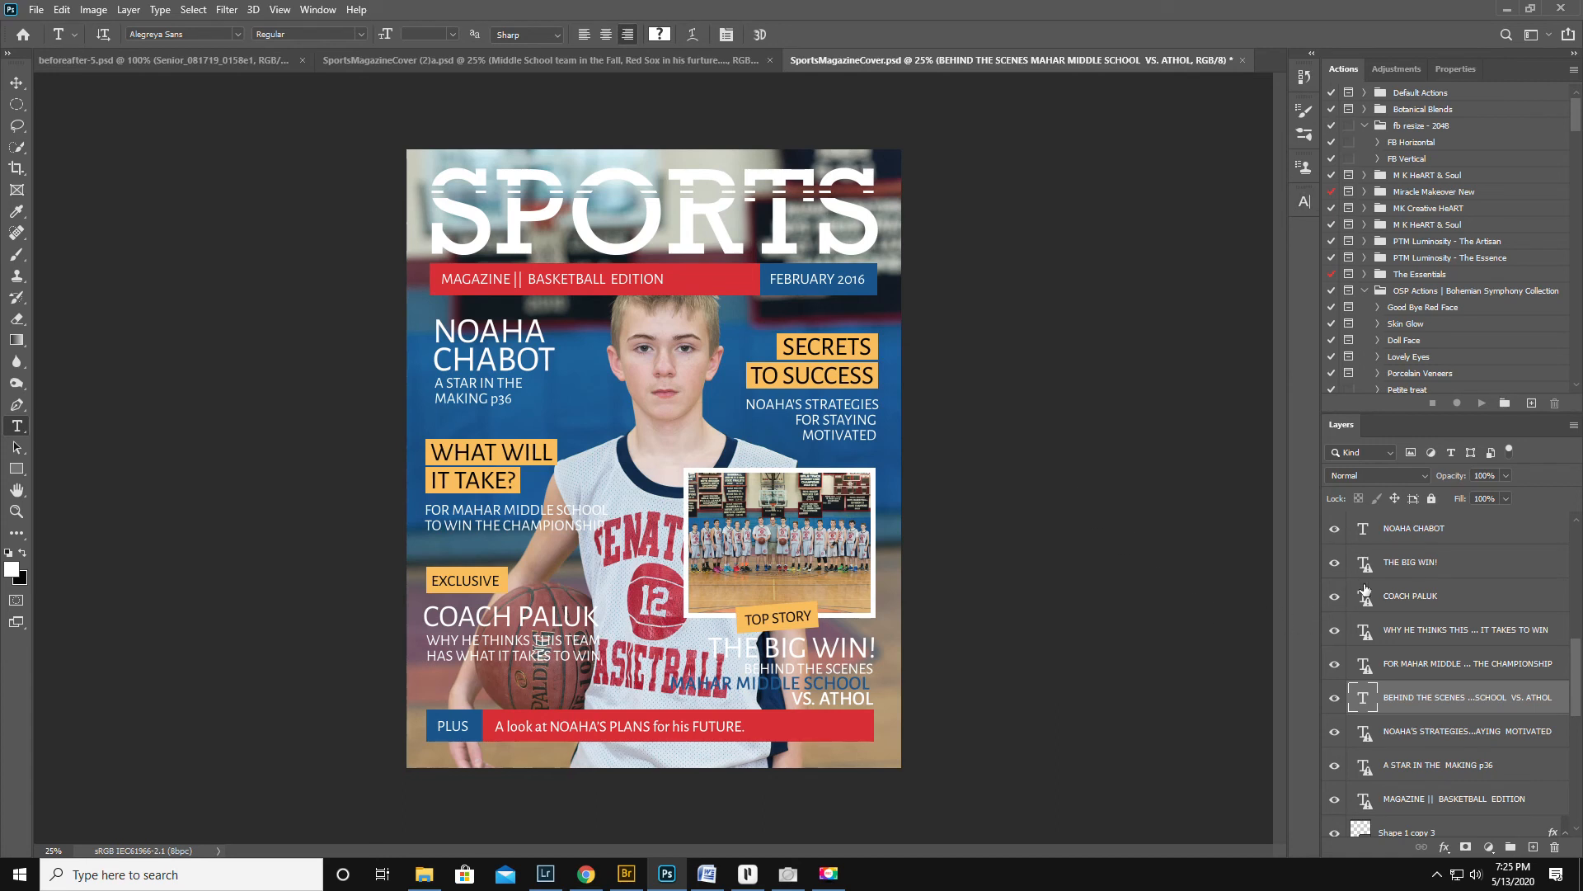
- Delete the hidden Saturday_060615_0388 photo layer clipped above the MiddleSchoolBall_021116_0036 layer
{"action": "scroll", "coordinate": [1451, 643], "scroll_direction": "down", "scroll_amount": 3}
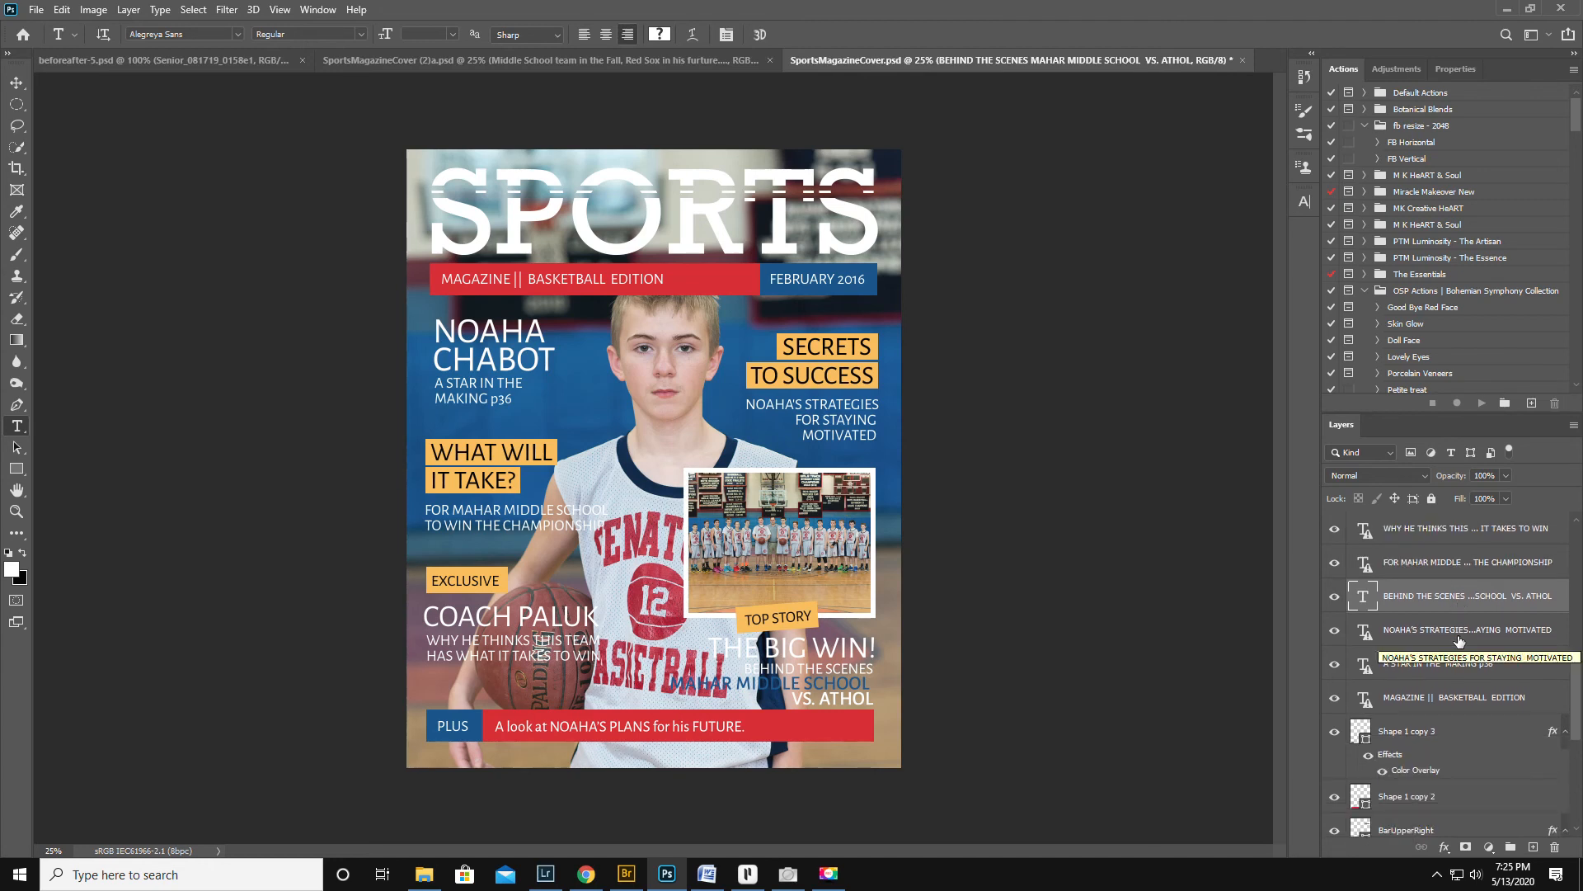
{"action": "scroll", "coordinate": [1458, 642], "scroll_direction": "down", "scroll_amount": 8}
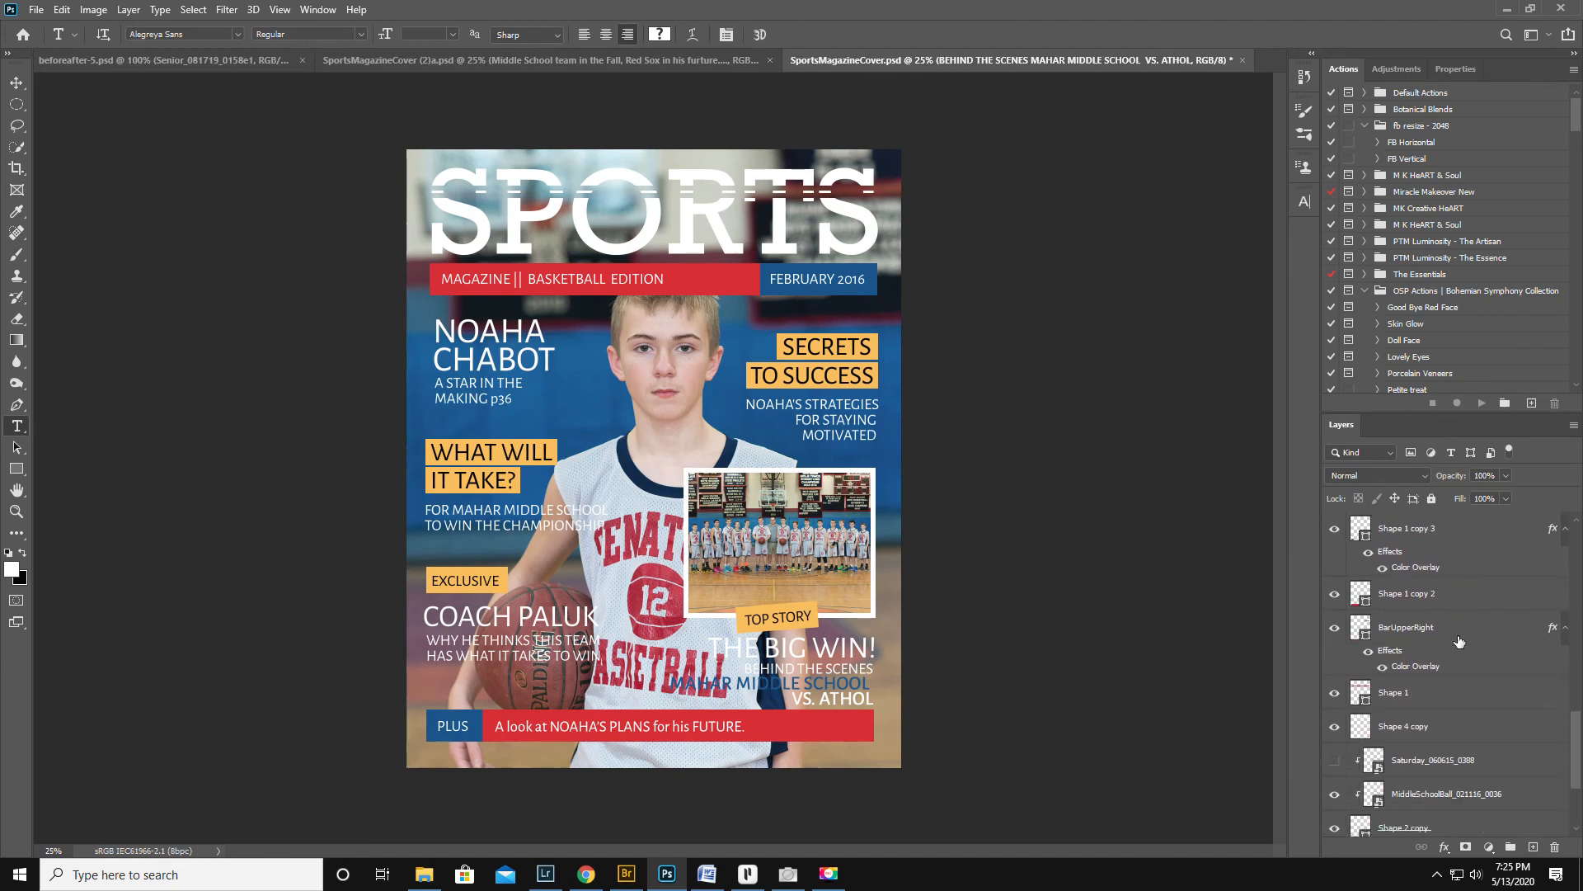
{"action": "left_click", "coordinate": [1439, 696]}
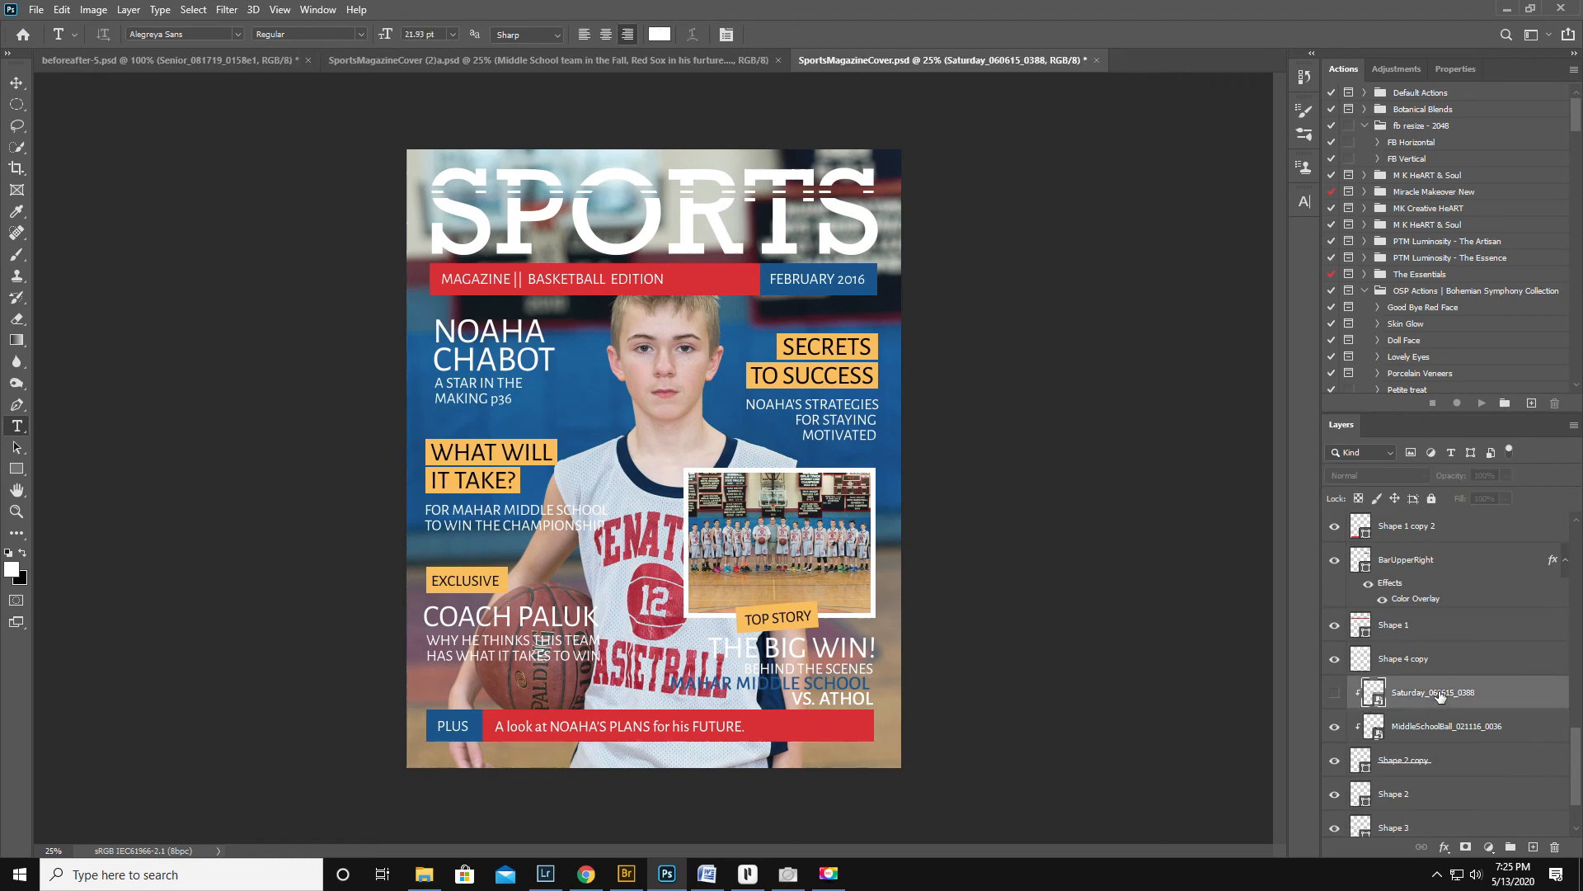
{"action": "key", "text": "Delete"}
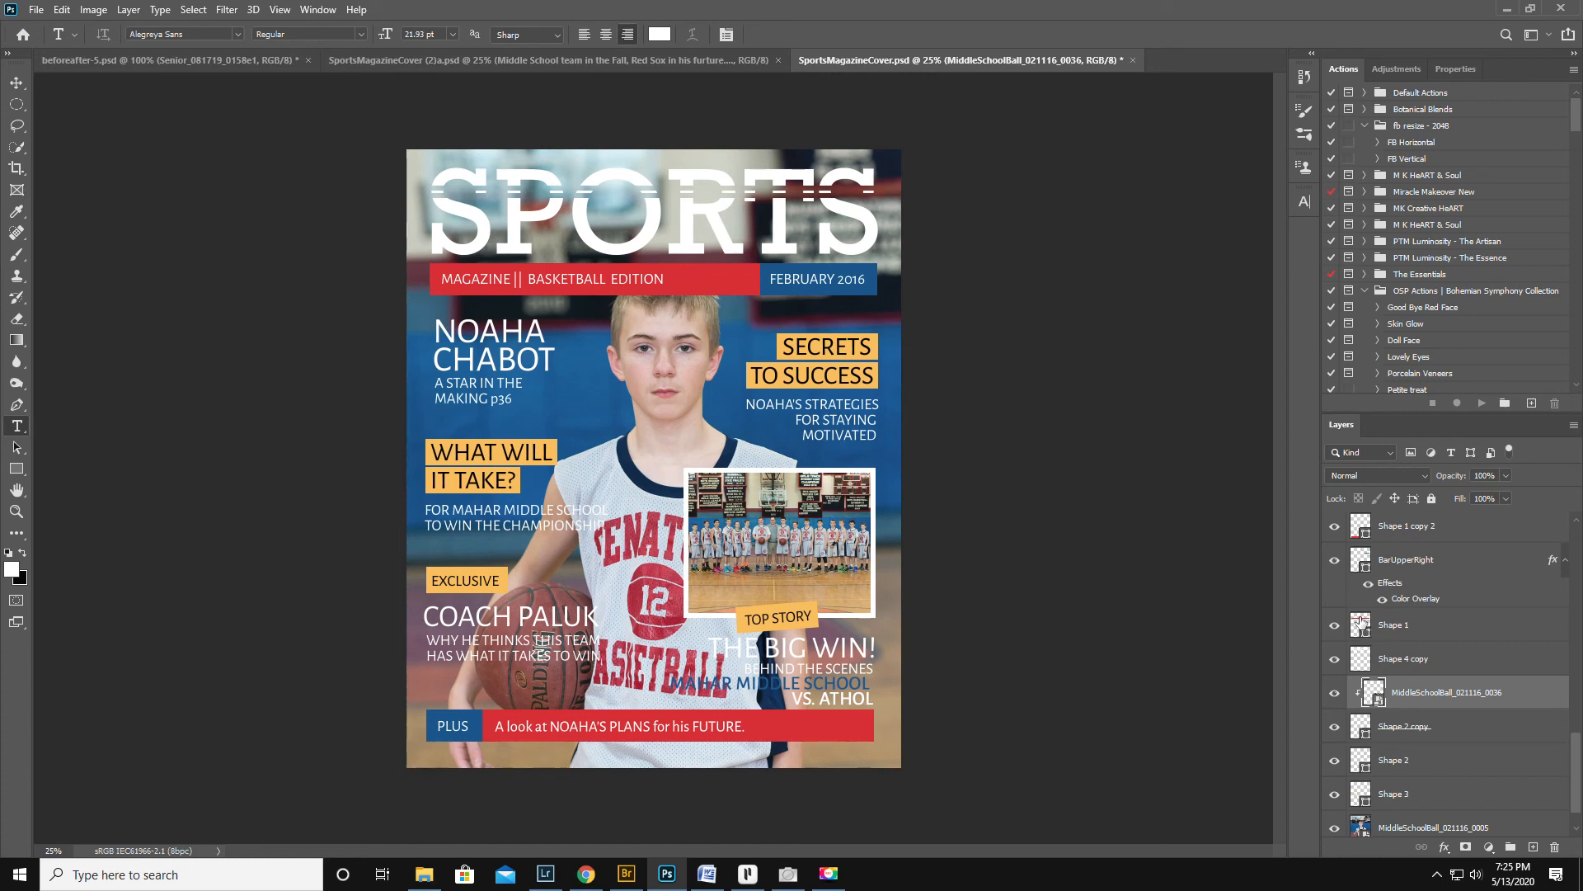
- Toggle the Shape 4 copy layer's visibility to check what it contributes, and look through the text layers above it
{"action": "left_click", "coordinate": [1335, 663]}
{"action": "left_click", "coordinate": [1336, 663]}
{"action": "scroll", "coordinate": [1466, 668], "scroll_direction": "up", "scroll_amount": 4}
{"action": "scroll", "coordinate": [1461, 647], "scroll_direction": "up", "scroll_amount": 5}
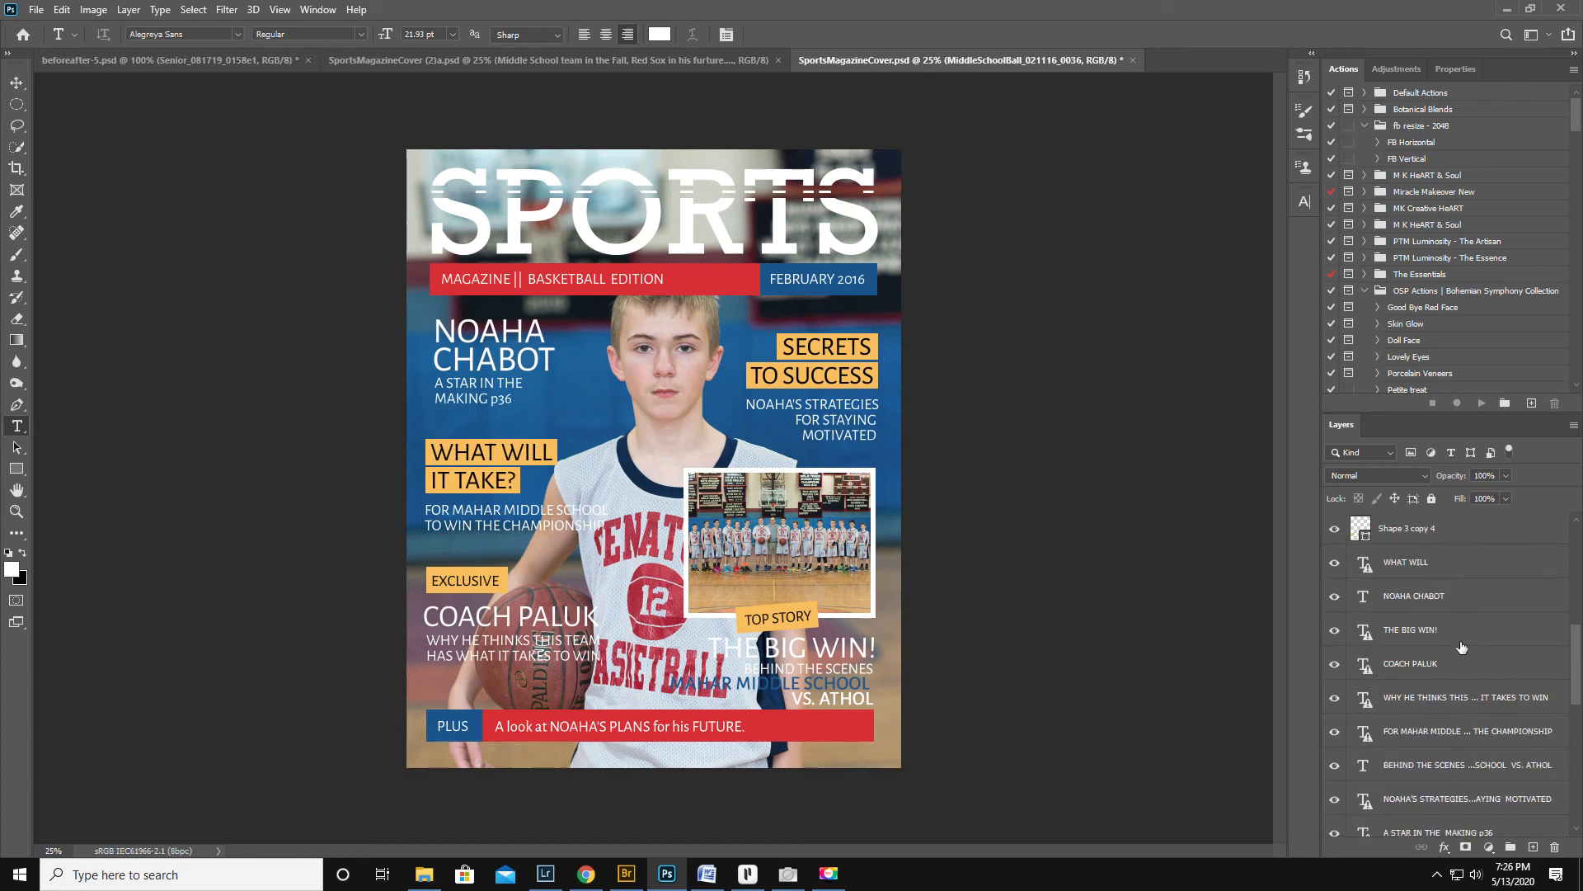
{"action": "scroll", "coordinate": [1459, 647], "scroll_direction": "down", "scroll_amount": 2}
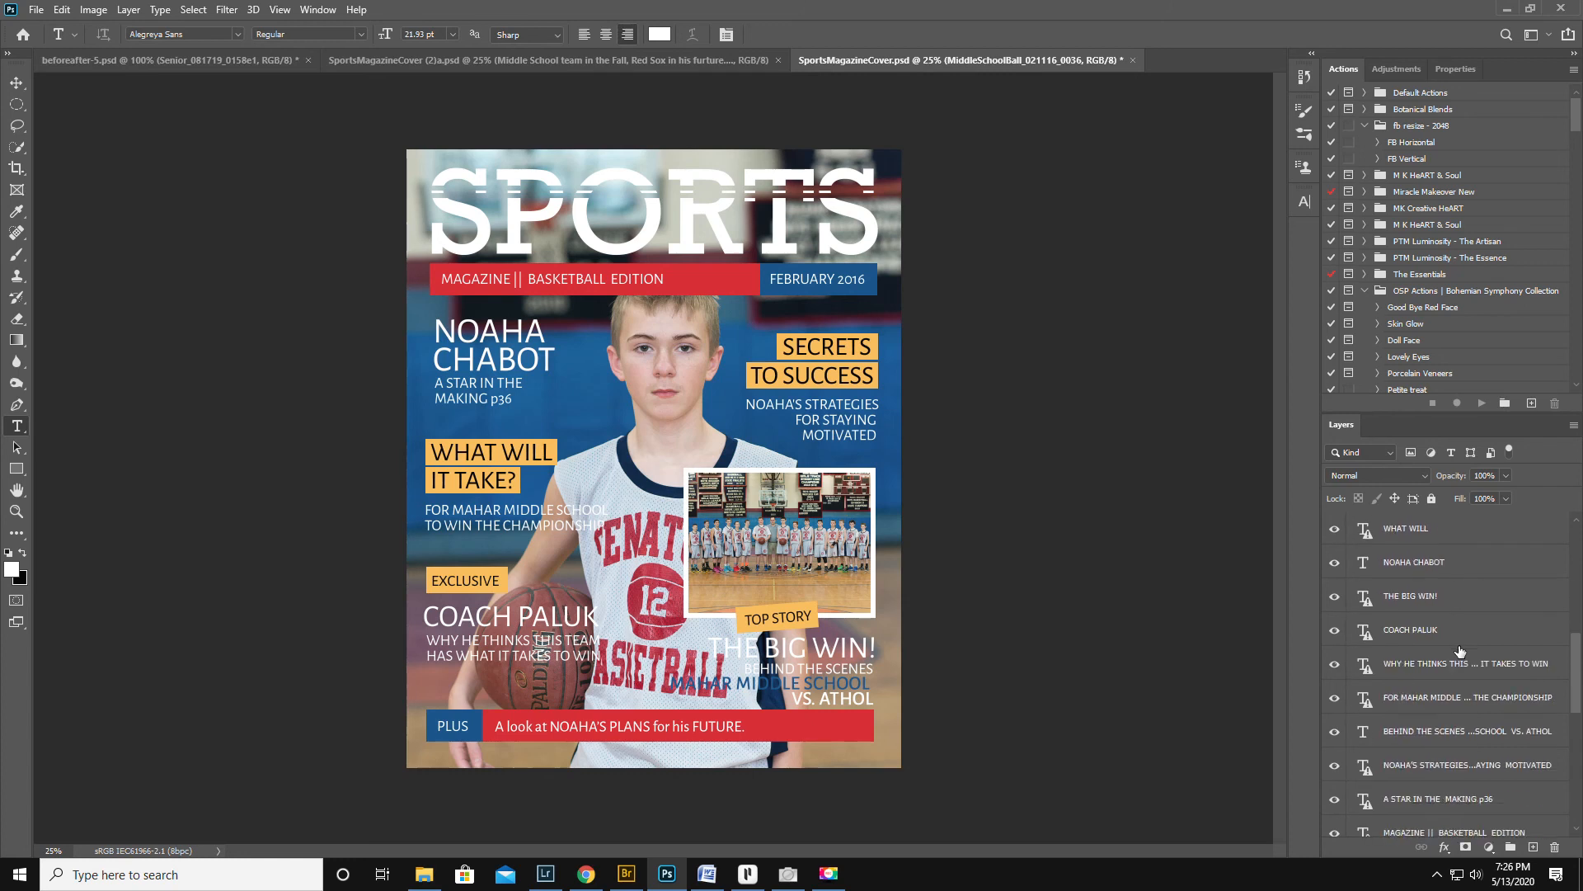